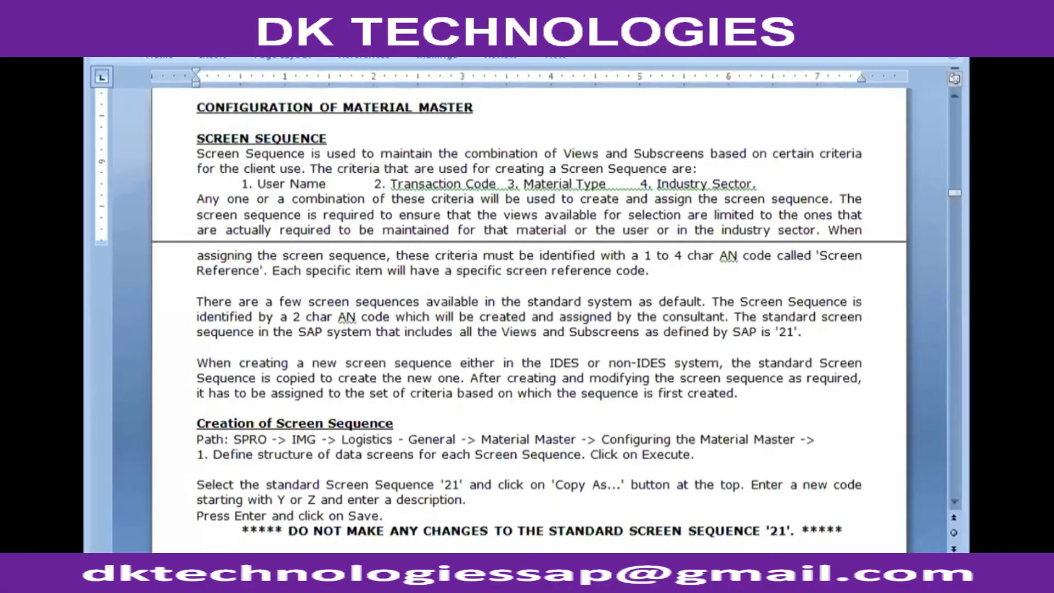
Review the notes on what a screen sequence is, its views and subscreens, and the criteria used to create it.
{"action": "left_click_drag", "start_coordinate": [554, 154], "coordinate": [557, 165]}
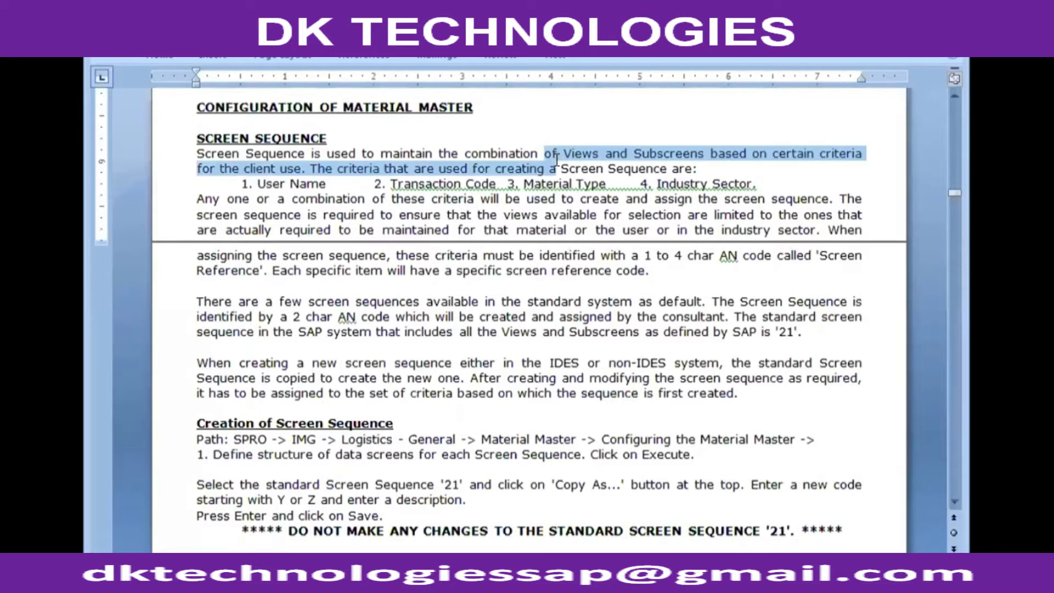
{"action": "left_click", "coordinate": [485, 163]}
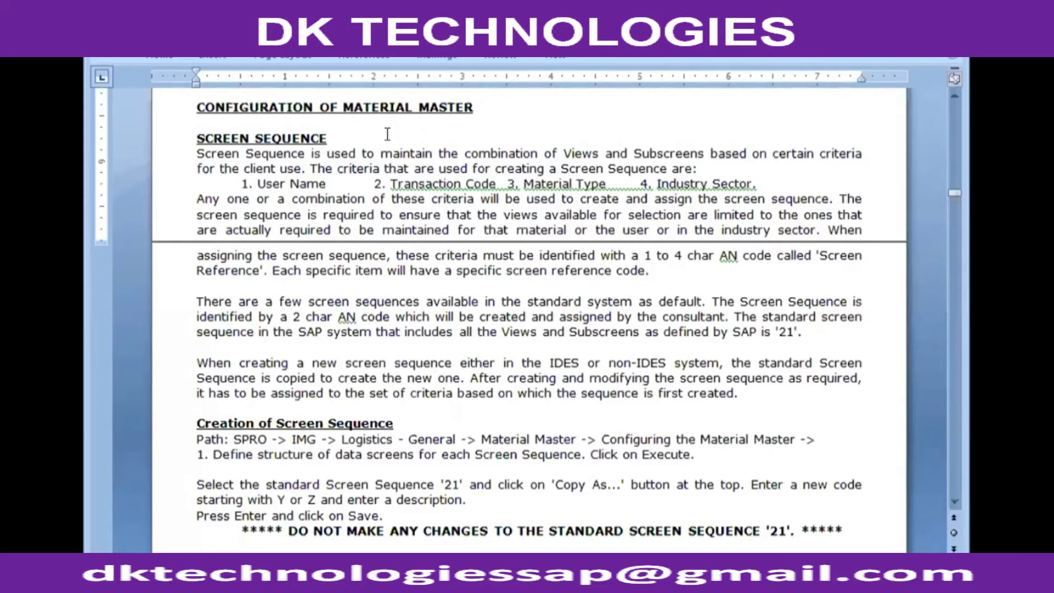
{"action": "left_click_drag", "start_coordinate": [328, 139], "coordinate": [188, 137]}
{"action": "left_click", "coordinate": [328, 153]}
{"action": "left_click", "coordinate": [765, 143]}
{"action": "left_click", "coordinate": [291, 183]}
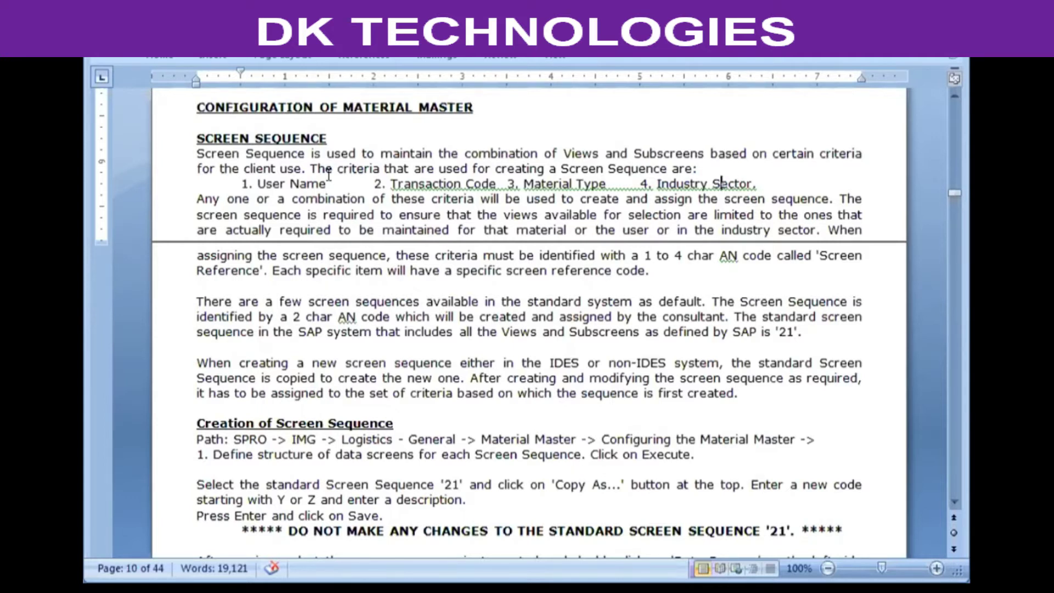
{"action": "left_click_drag", "start_coordinate": [329, 175], "coordinate": [257, 177]}
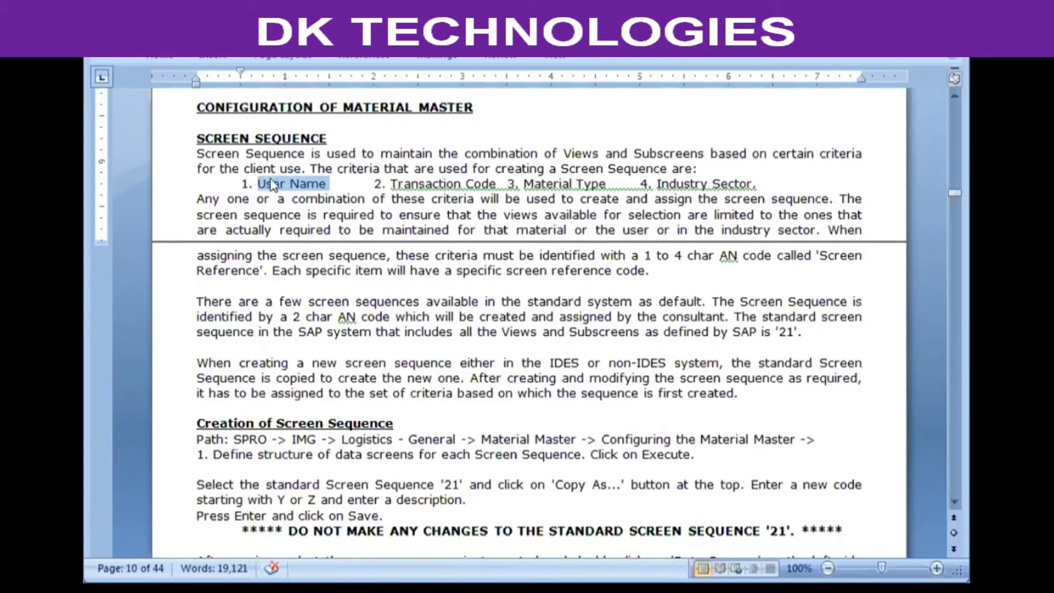
{"action": "left_click", "coordinate": [272, 177]}
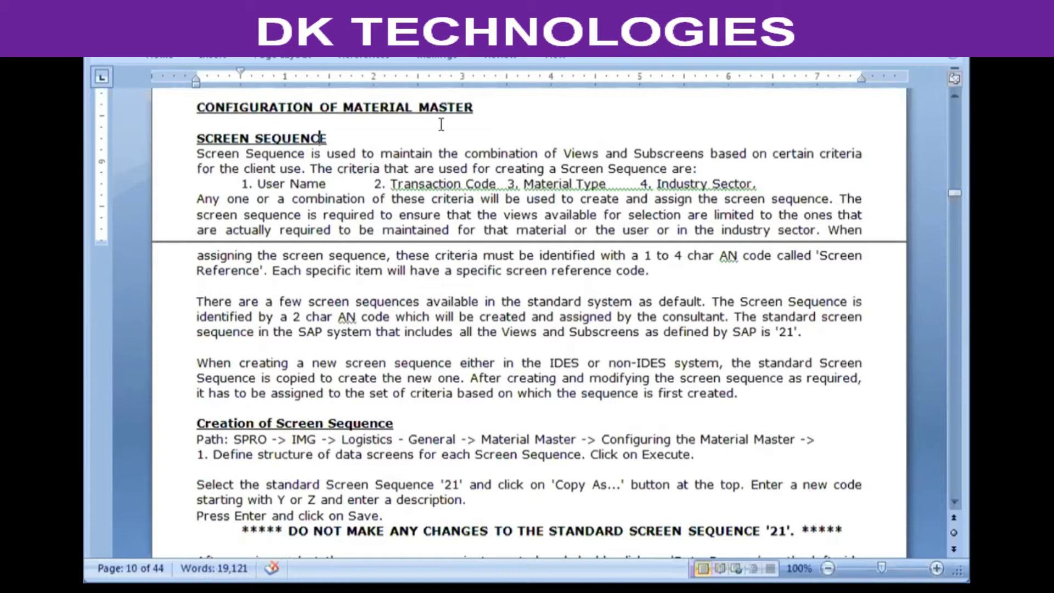
{"action": "key", "text": "Up"}
{"action": "key", "text": "Up"}
{"action": "key", "text": "Up"}
{"action": "left_click_drag", "start_coordinate": [565, 153], "coordinate": [658, 153]}
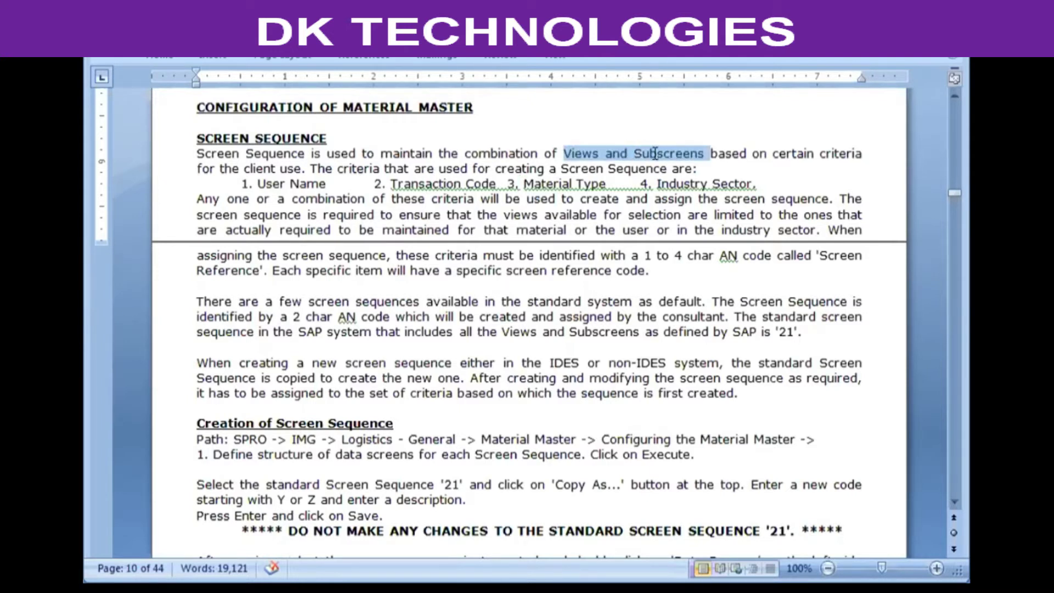
{"action": "left_click", "coordinate": [454, 300]}
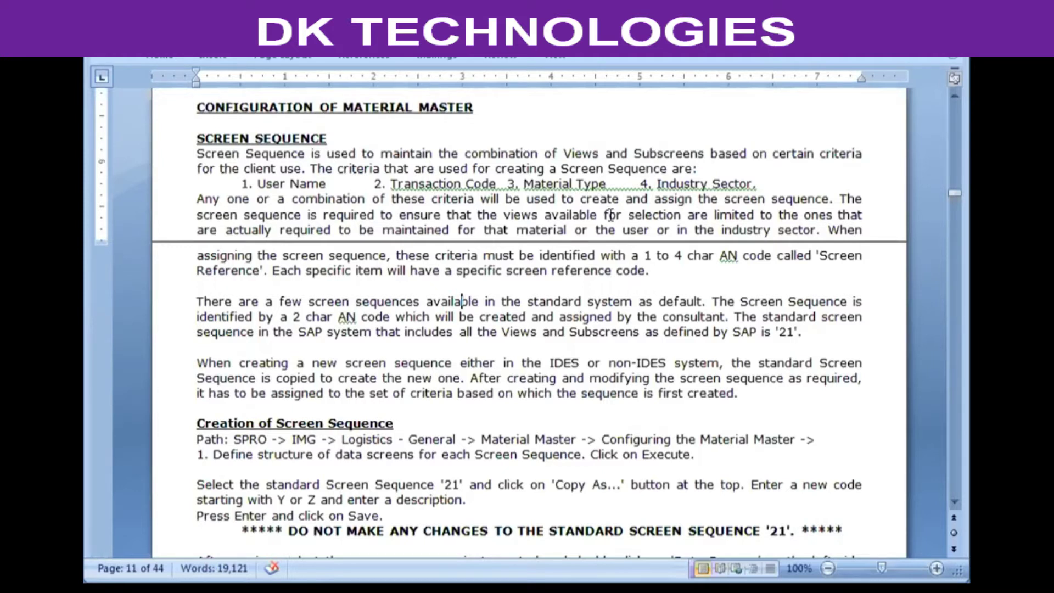
Review the notes on screen reference codes, two-character sequence codes, standard screen sequence 21 and the assignment criteria.
{"action": "left_click_drag", "start_coordinate": [331, 136], "coordinate": [227, 134]}
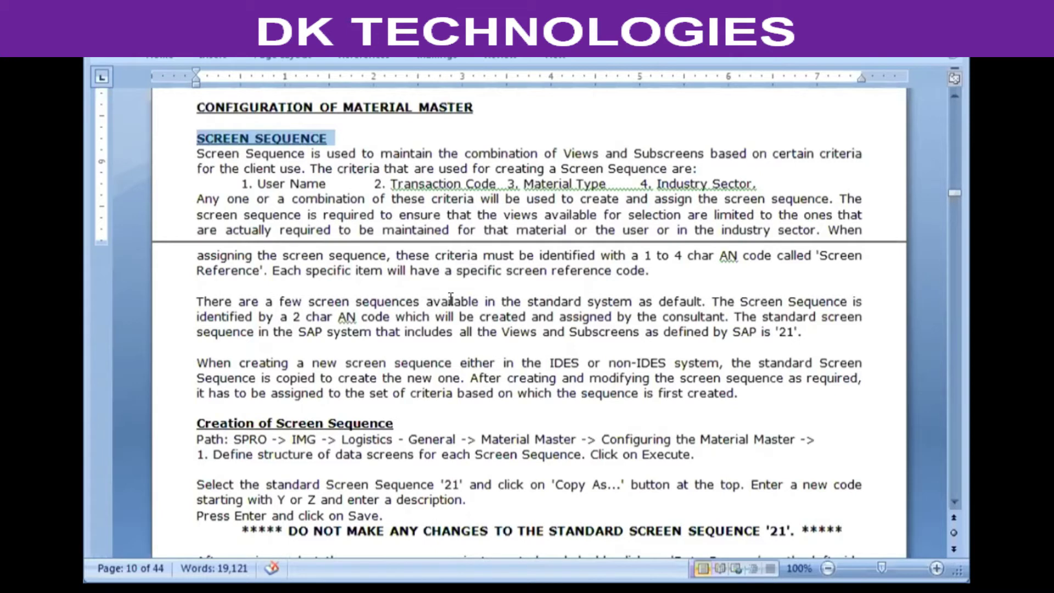
{"action": "left_click", "coordinate": [514, 330]}
{"action": "left_click", "coordinate": [626, 331]}
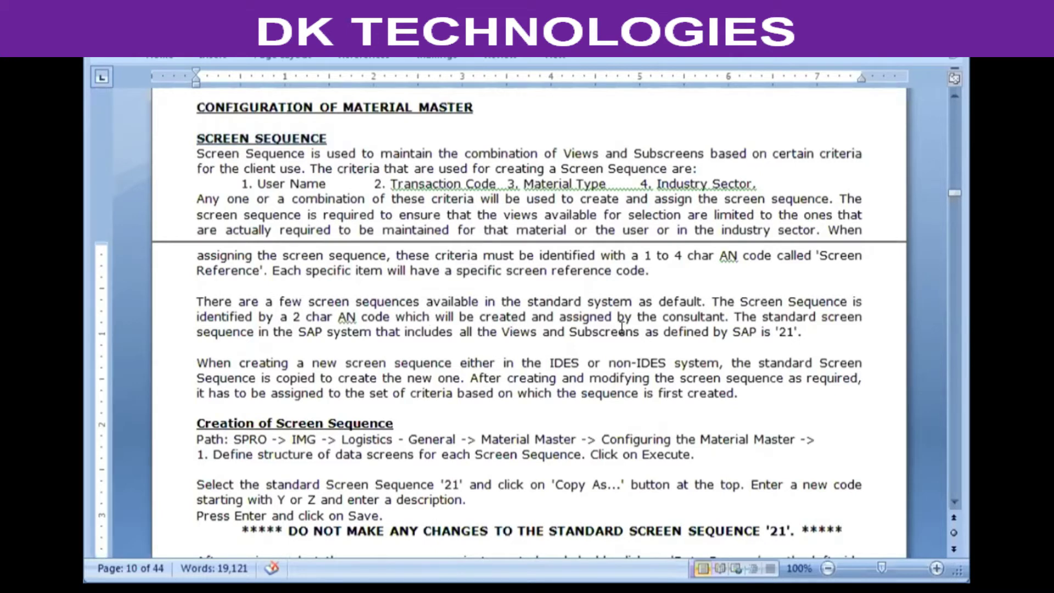
{"action": "left_click_drag", "start_coordinate": [798, 332], "coordinate": [773, 332]}
{"action": "left_click", "coordinate": [708, 296]}
{"action": "left_click", "coordinate": [416, 317]}
{"action": "left_click", "coordinate": [413, 213]}
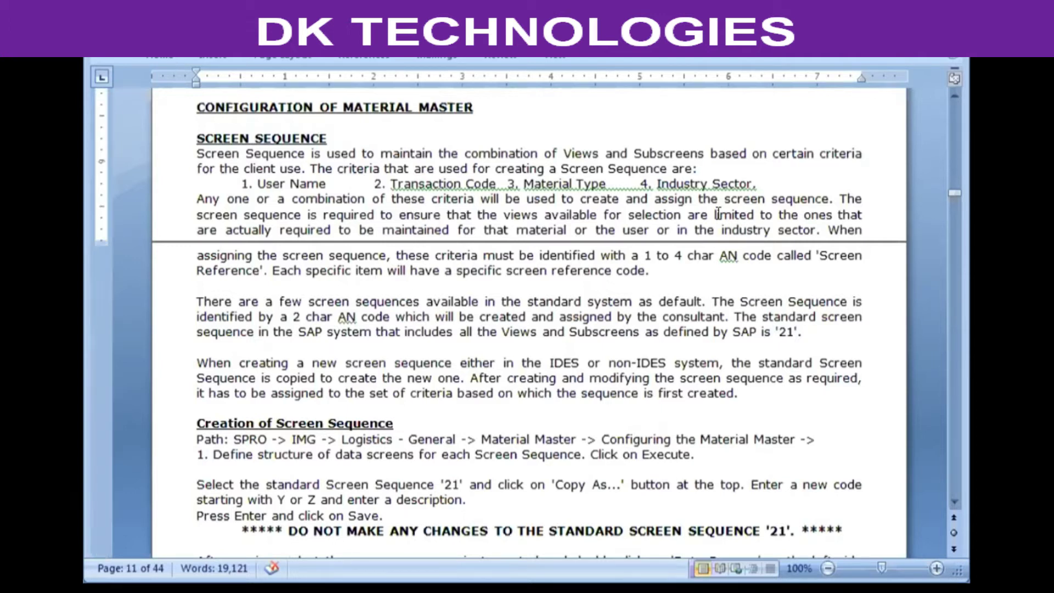
{"action": "left_click", "coordinate": [646, 255]}
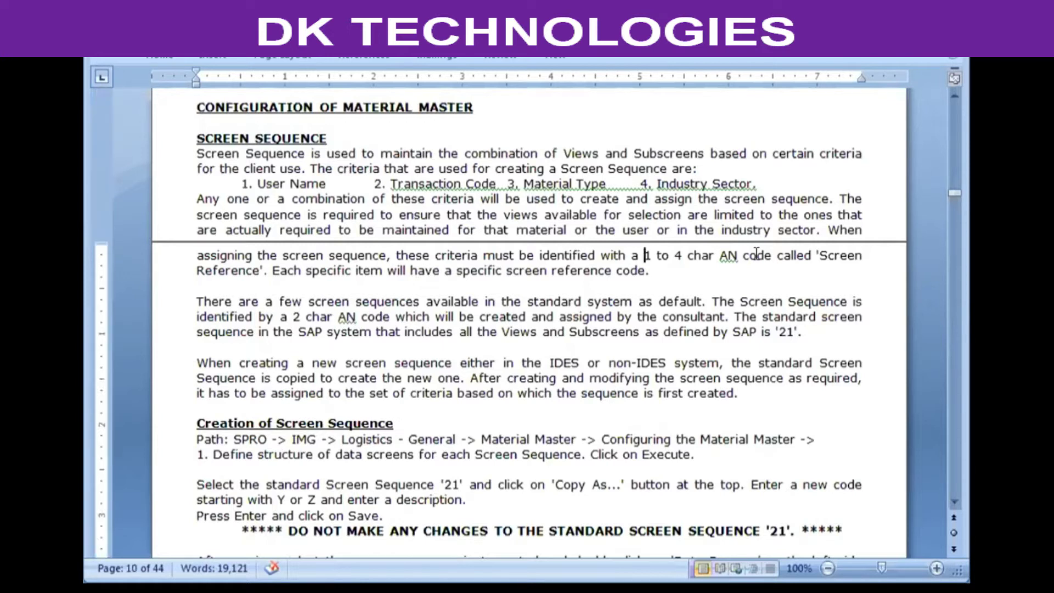
{"action": "left_click", "coordinate": [812, 255]}
{"action": "left_click", "coordinate": [284, 257]}
{"action": "left_click_drag", "start_coordinate": [798, 332], "coordinate": [772, 331]}
{"action": "left_click", "coordinate": [777, 331]}
{"action": "left_click", "coordinate": [357, 141]}
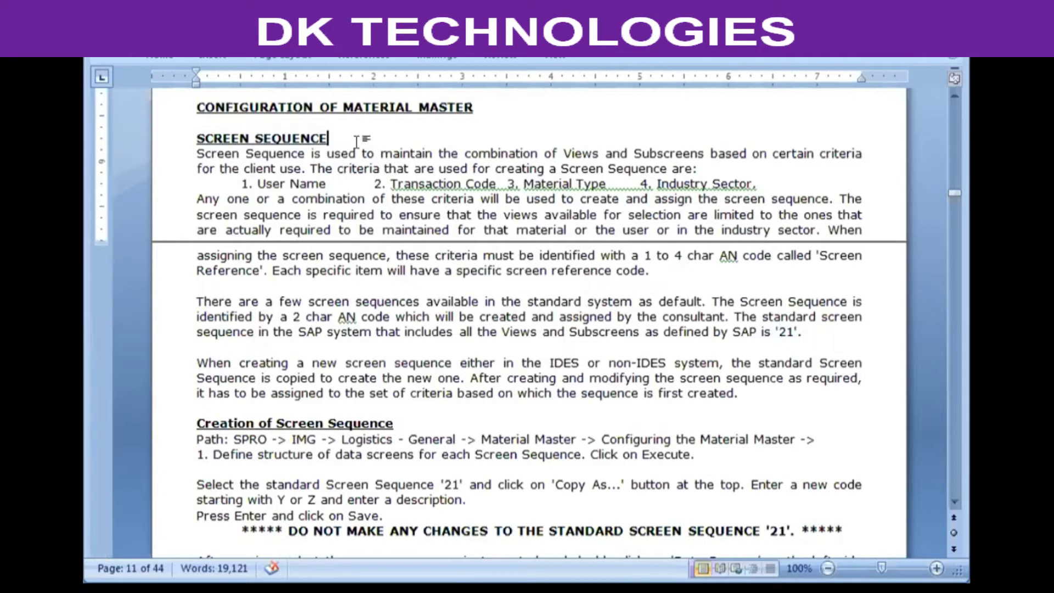
{"action": "left_click", "coordinate": [329, 331]}
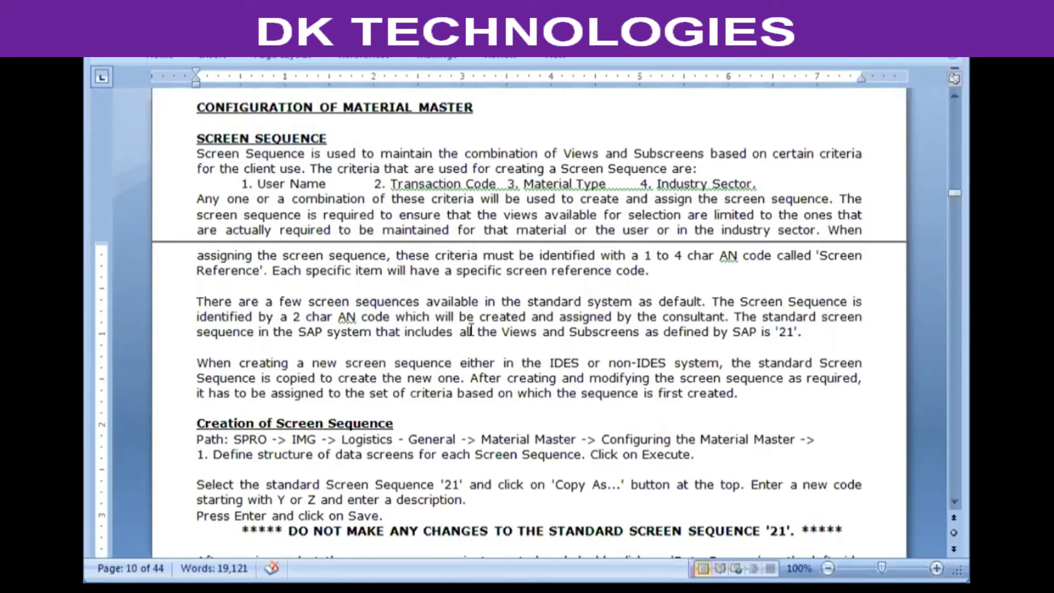
{"action": "left_click", "coordinate": [306, 180]}
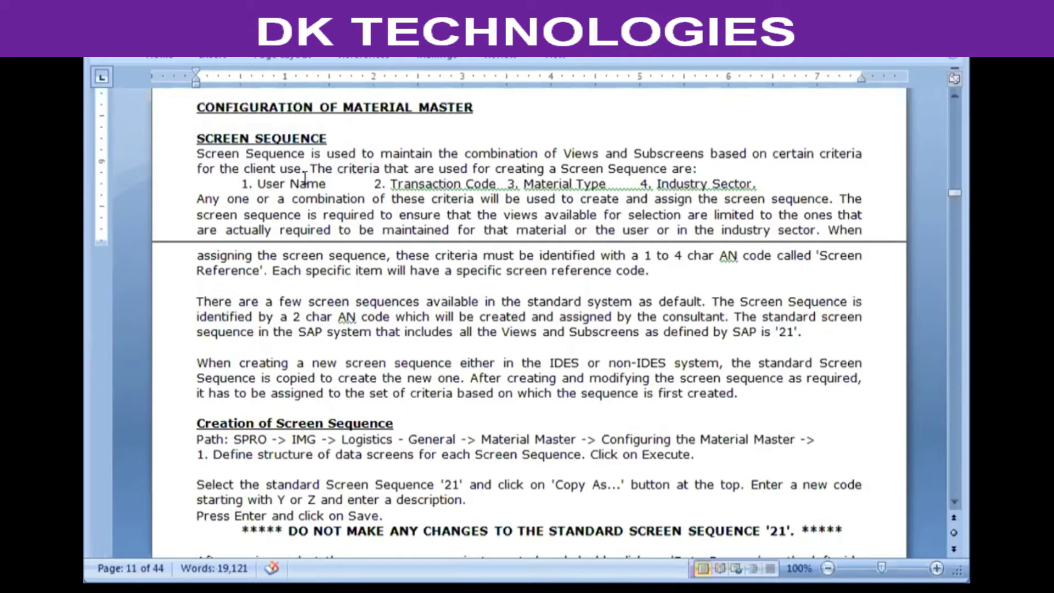
{"action": "left_click", "coordinate": [810, 253]}
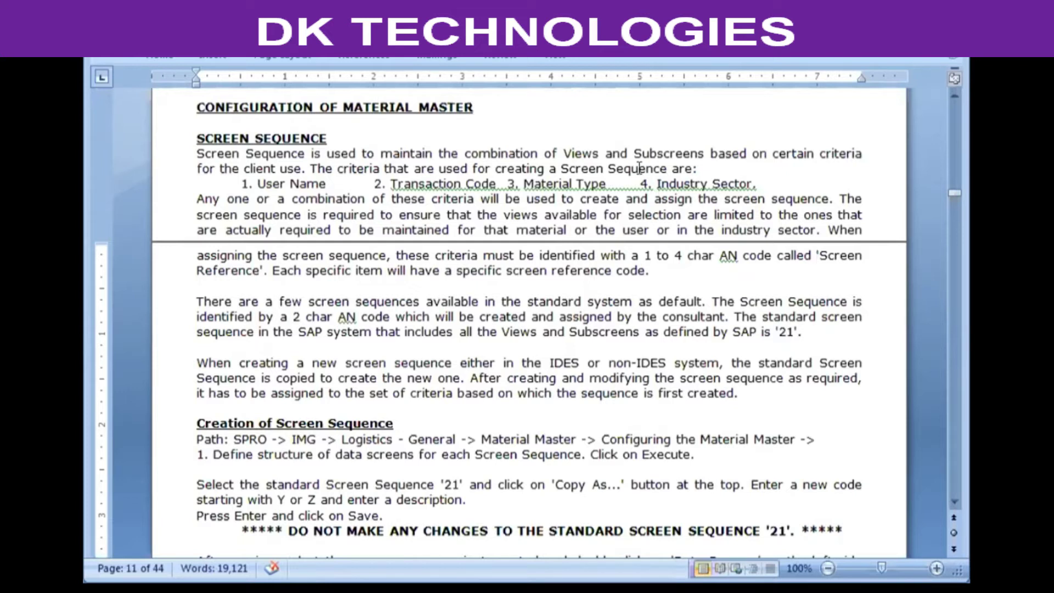
{"action": "left_click", "coordinate": [631, 183]}
{"action": "left_click", "coordinate": [640, 328]}
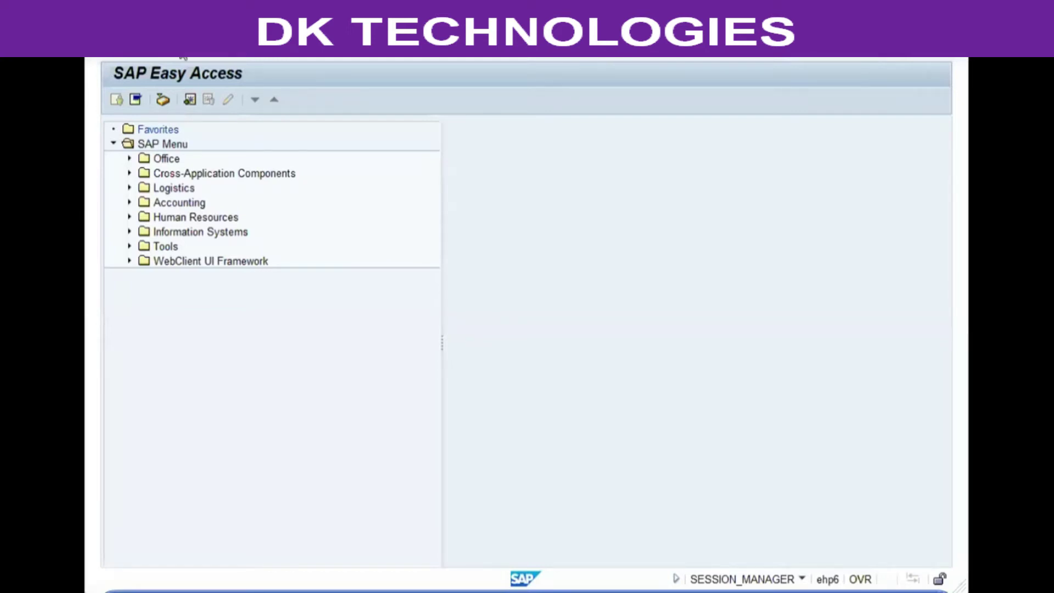
Switch to SAP and, in the customizing IMG under Configuring the Material Master, run Define Structure of Data Screens for Each Screen Sequence.
{"action": "key", "text": "Return"}
{"action": "left_click", "coordinate": [164, 100]}
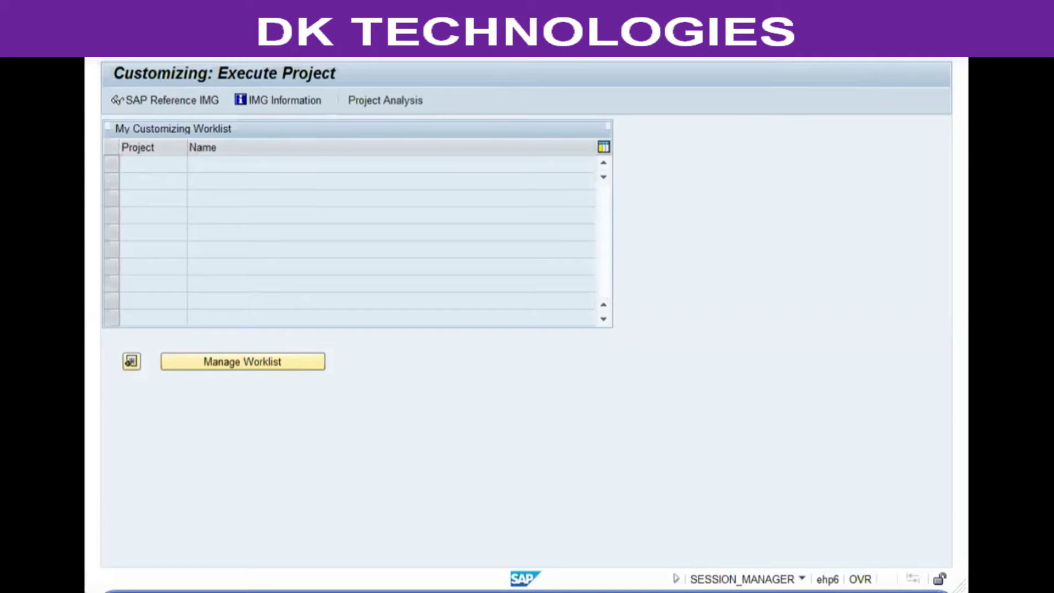
{"action": "left_click", "coordinate": [230, 466]}
{"action": "left_click", "coordinate": [227, 454]}
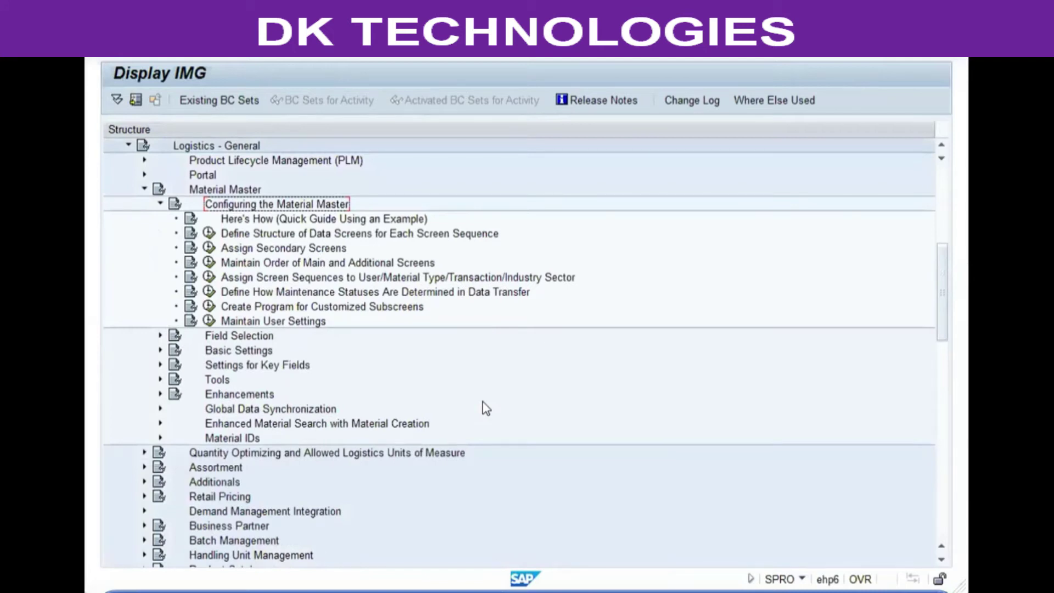
{"action": "left_click", "coordinate": [444, 234]}
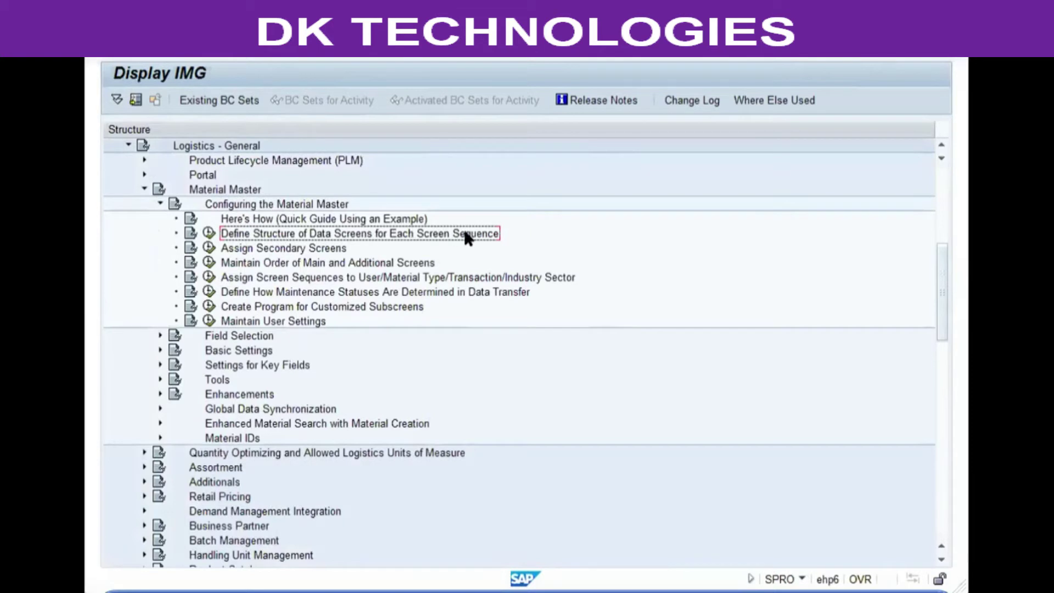
{"action": "left_click", "coordinate": [209, 233]}
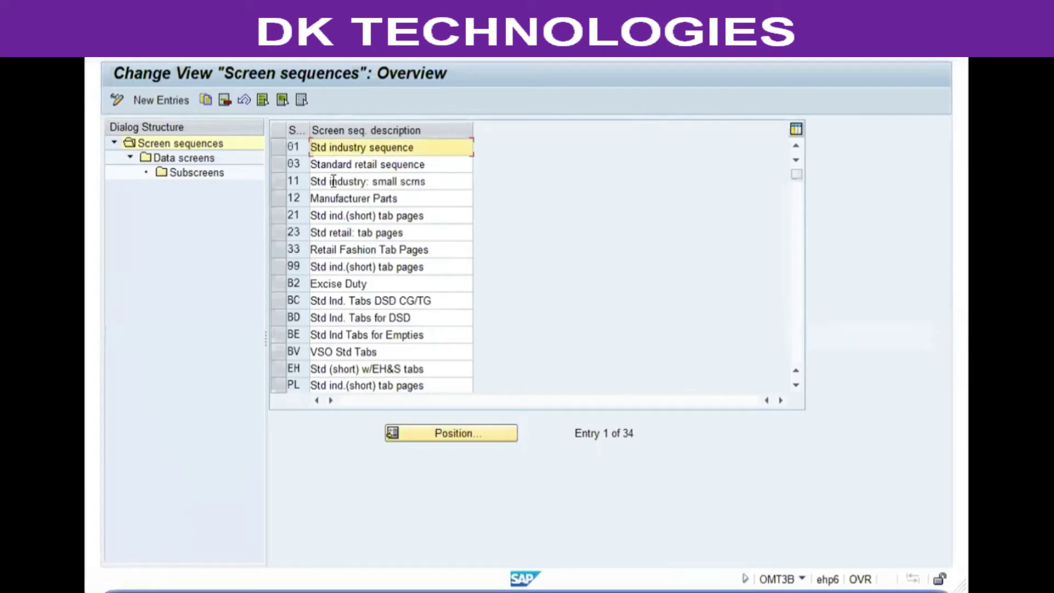
Copy standard screen sequence 21 with its dependent entries to code YV, described as "VG01 Screen Sequence 1".
{"action": "left_click", "coordinate": [360, 215]}
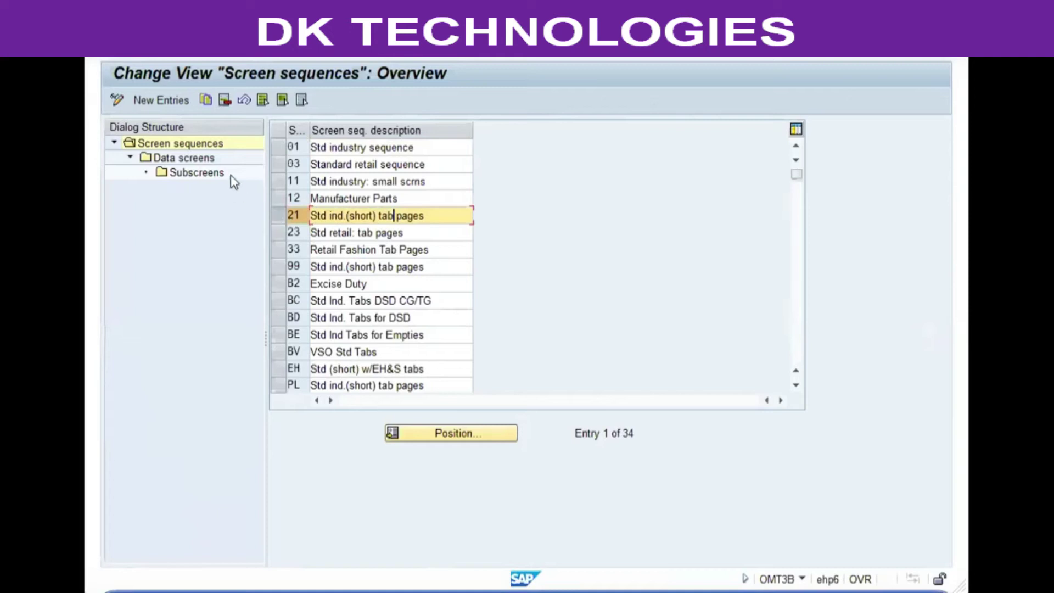
{"action": "left_click", "coordinate": [208, 102]}
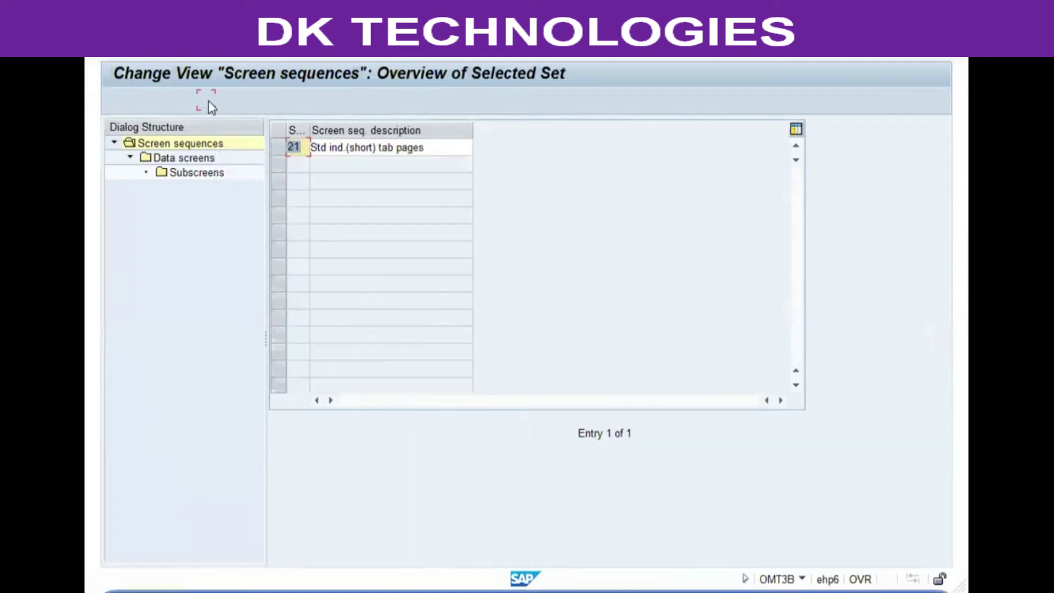
{"action": "type", "text": "y"}
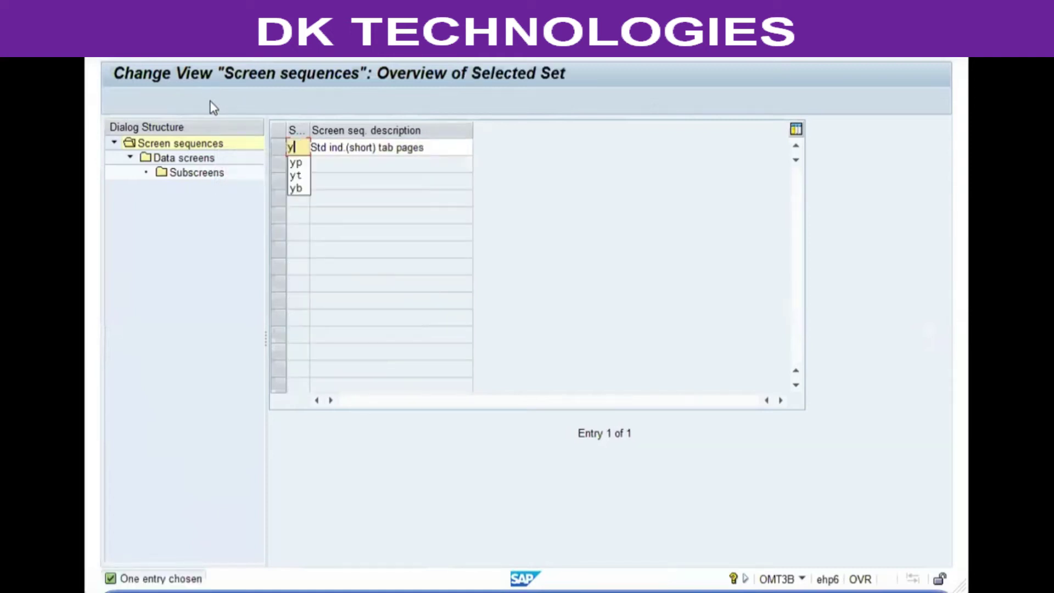
{"action": "type", "text": "v"}
{"action": "key", "text": "Tab"}
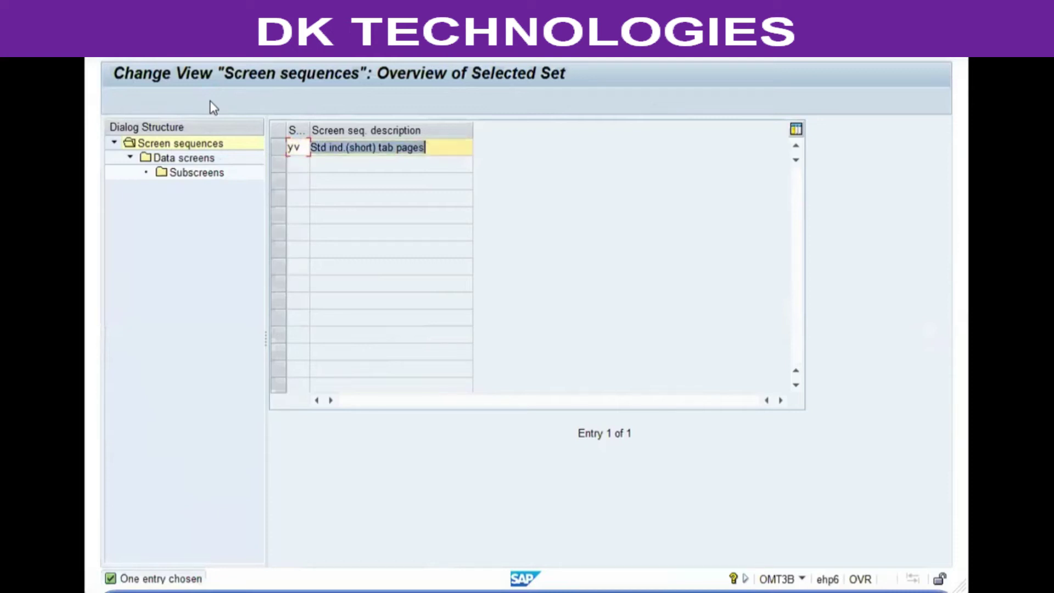
{"action": "type", "text": "VG01 Screen"}
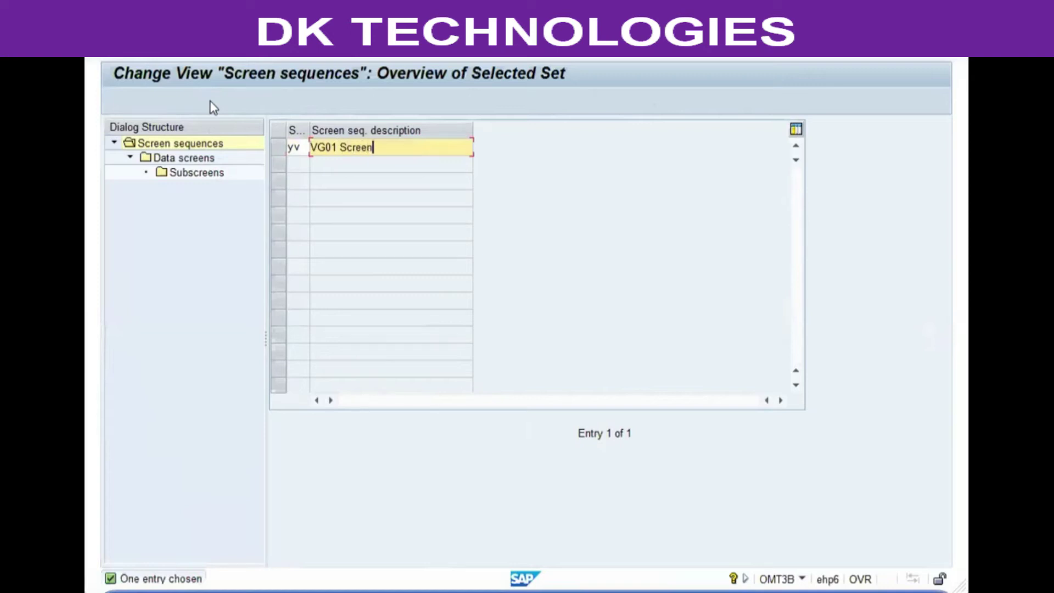
{"action": "type", "text": " Sequence 1"}
{"action": "key", "text": "Return"}
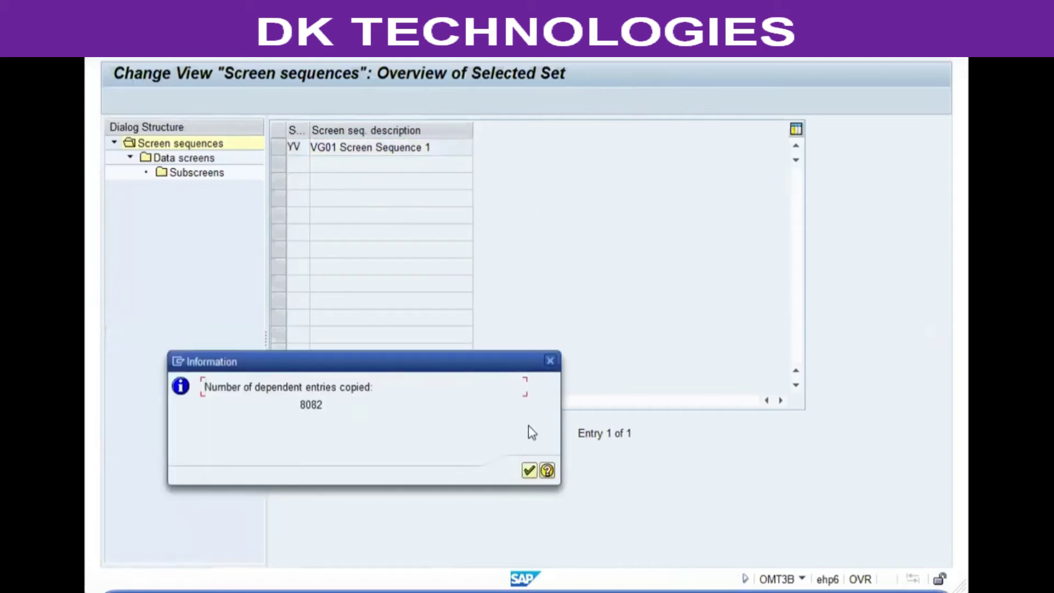
{"action": "left_click", "coordinate": [530, 471]}
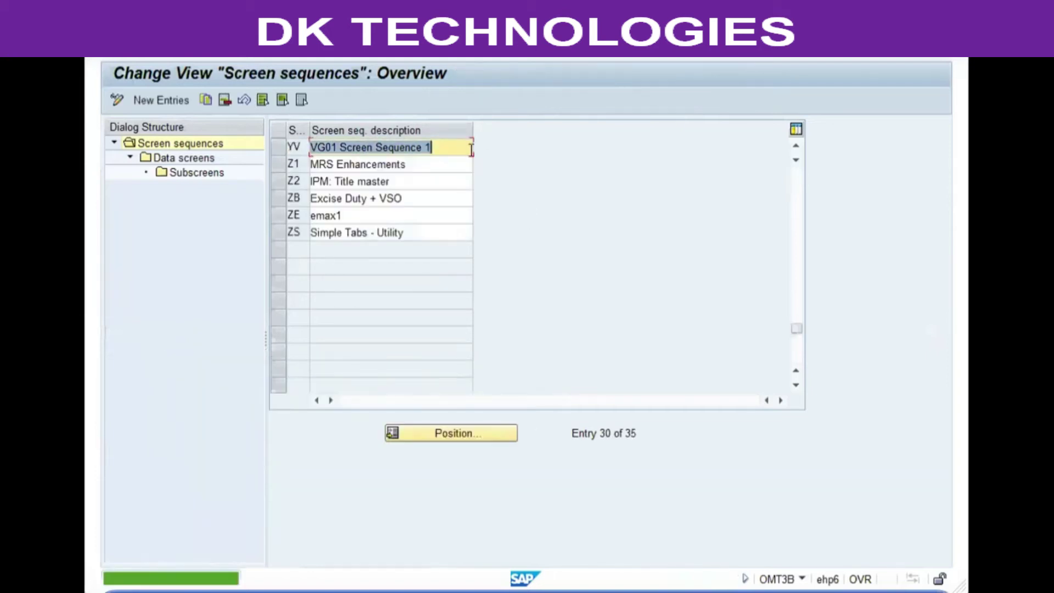
Select screen sequence YV and open its data screens.
{"action": "left_click", "coordinate": [303, 148]}
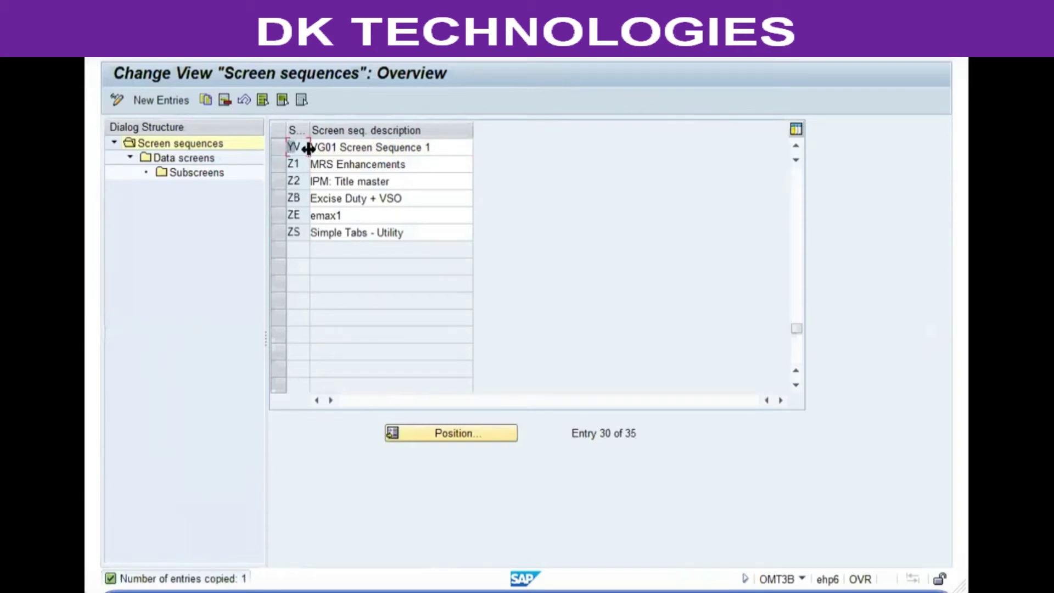
{"action": "left_click", "coordinate": [293, 164]}
{"action": "left_click", "coordinate": [324, 148]}
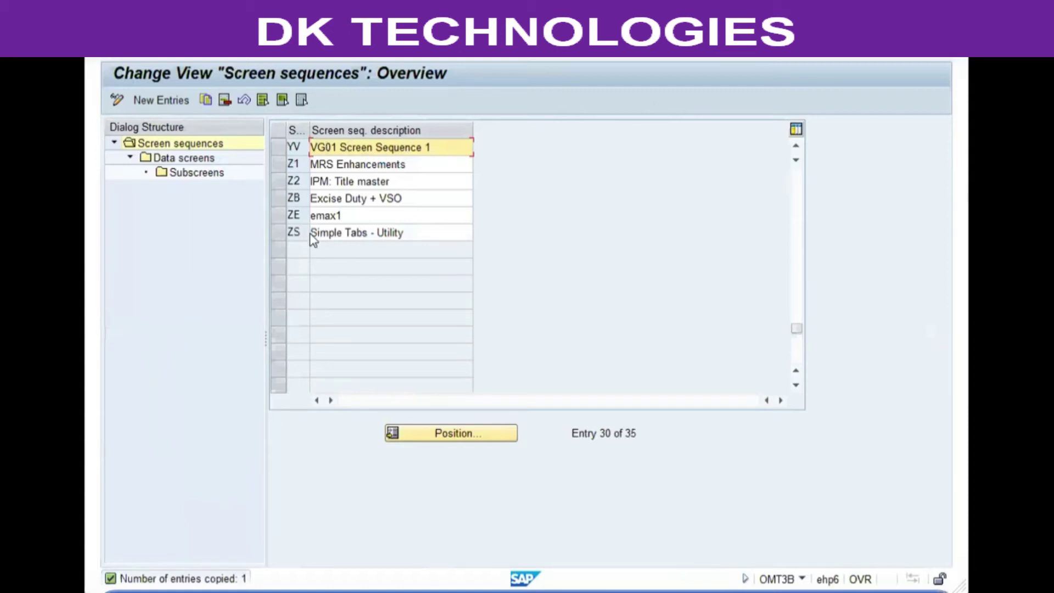
{"action": "left_click", "coordinate": [281, 147]}
{"action": "left_click", "coordinate": [164, 160]}
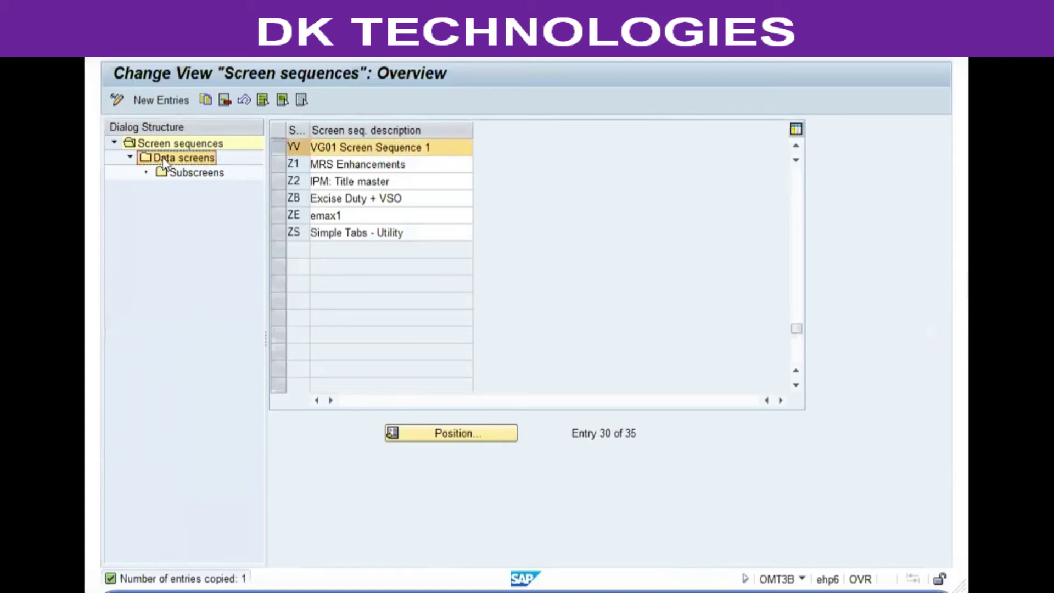
{"action": "double_click", "coordinate": [165, 160]}
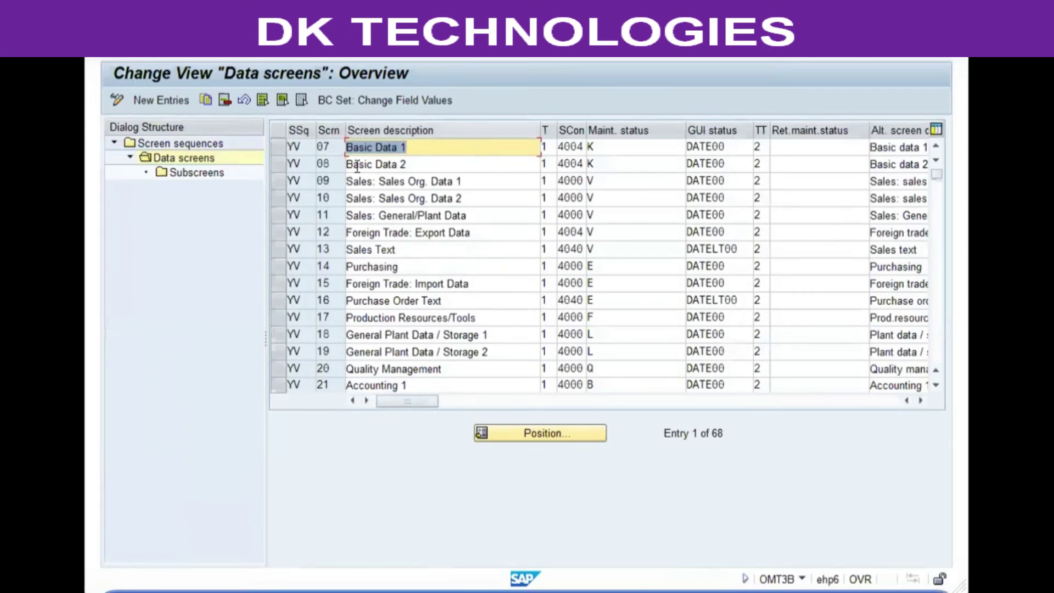
Examine the data screen list of sequence YV: number of entries, screen numbers, descriptions and the SCon value of Basic Data 1.
{"action": "left_click_drag", "start_coordinate": [711, 434], "coordinate": [725, 433]}
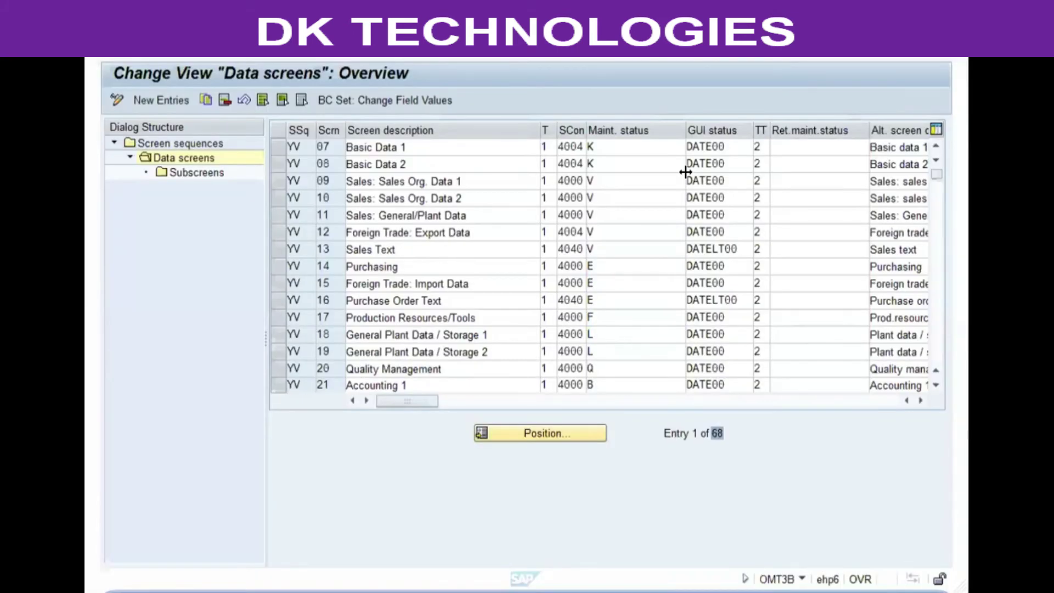
{"action": "left_click", "coordinate": [323, 265]}
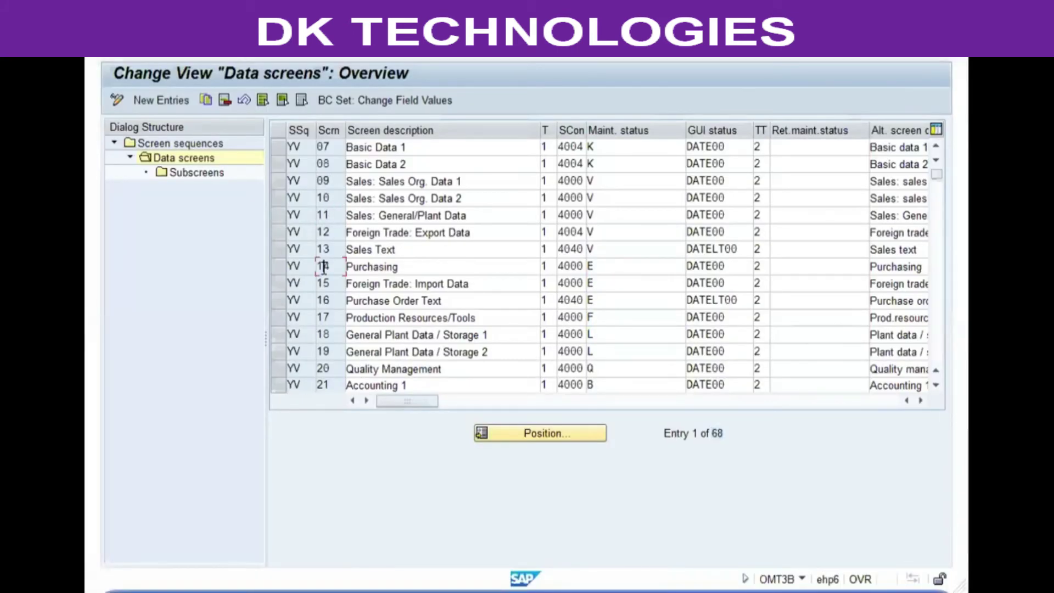
{"action": "left_click", "coordinate": [336, 146]}
{"action": "left_click", "coordinate": [408, 148]}
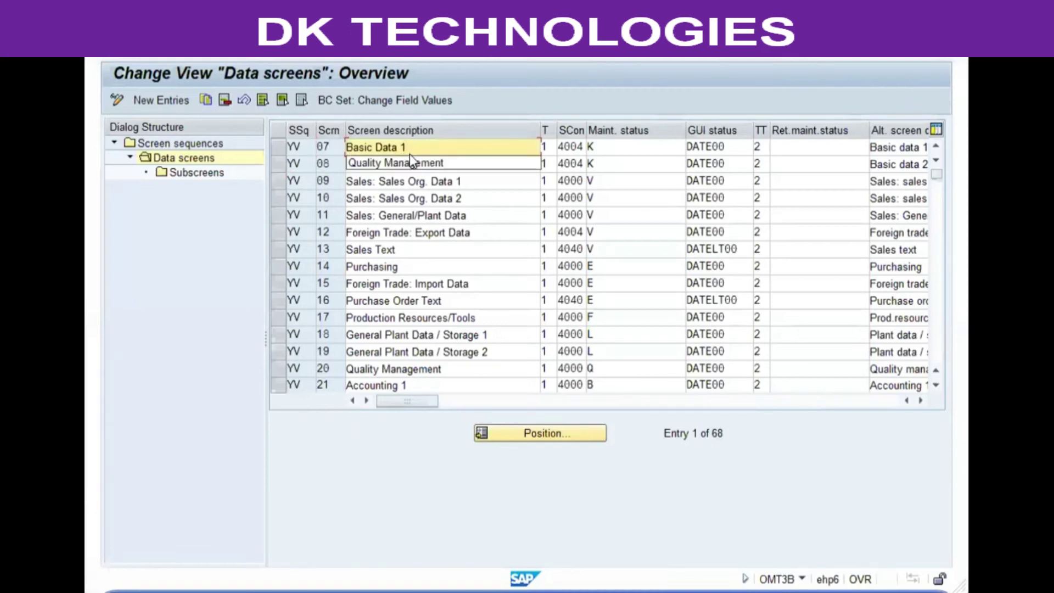
{"action": "left_click", "coordinate": [570, 146]}
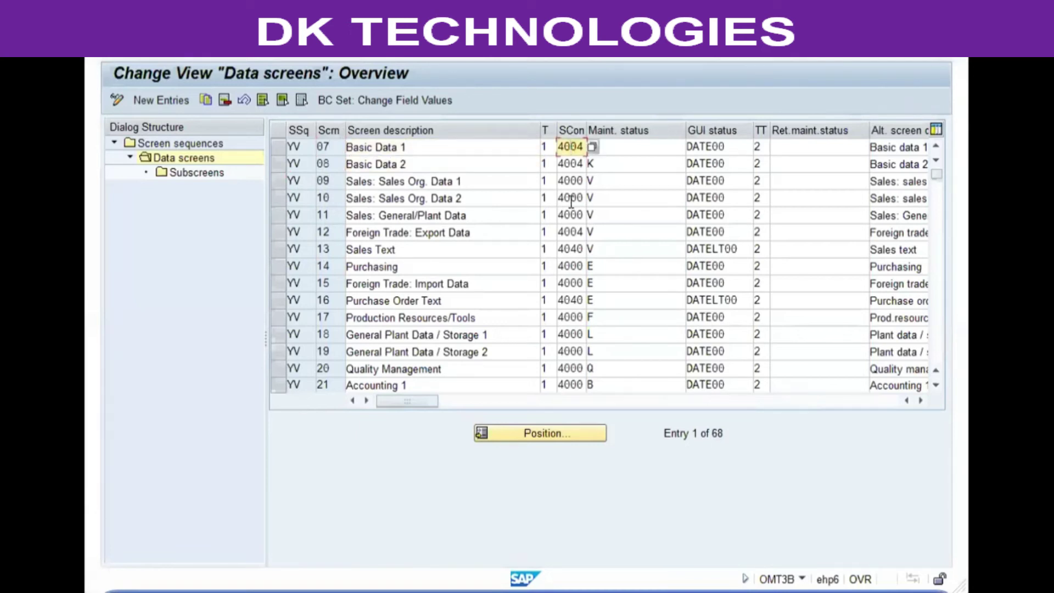
Examine the data screens' maintenance status values, plus the GUI status and alternative screen description of Basic Data 1.
{"action": "left_click", "coordinate": [634, 149]}
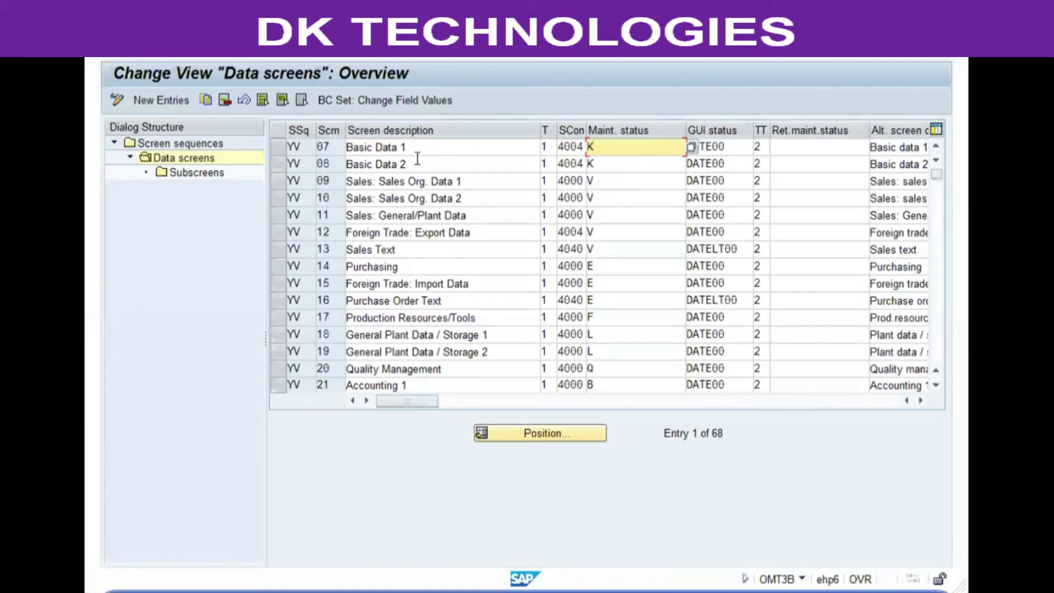
{"action": "left_click", "coordinate": [732, 147]}
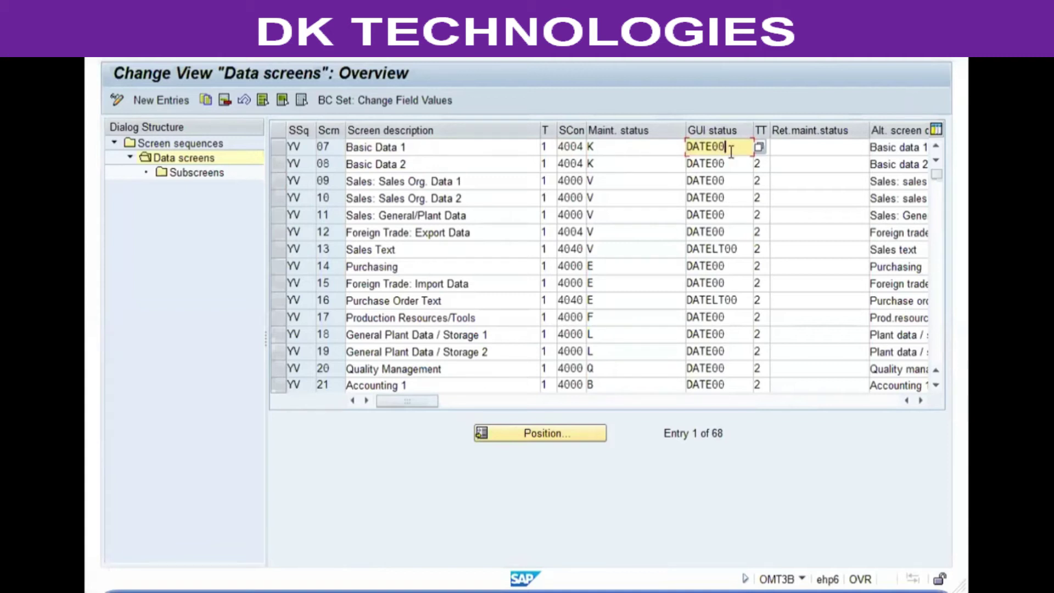
{"action": "left_click", "coordinate": [900, 147]}
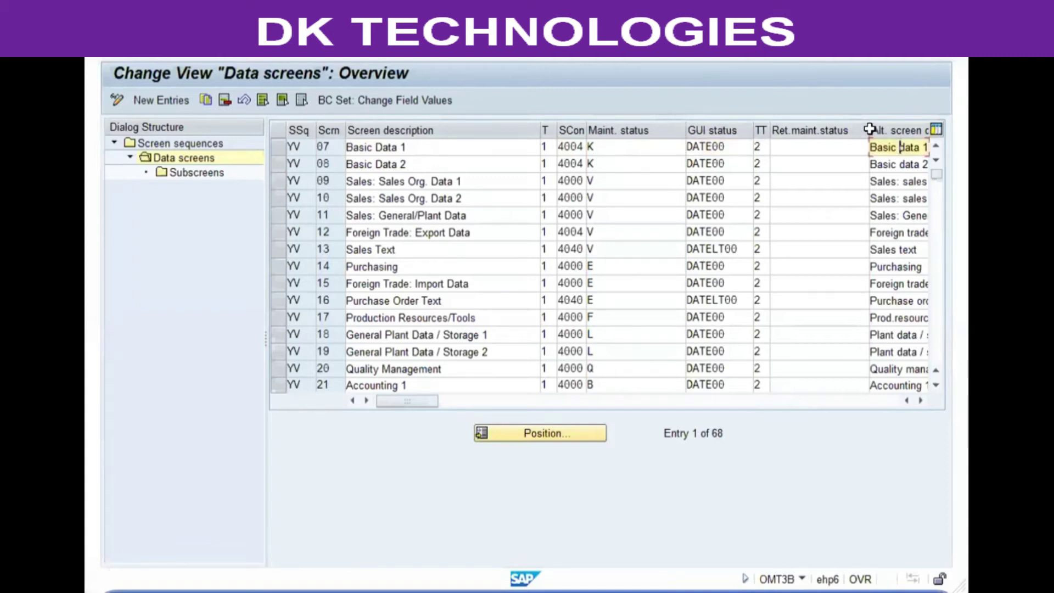
{"action": "left_click_drag", "start_coordinate": [862, 129], "coordinate": [852, 129]}
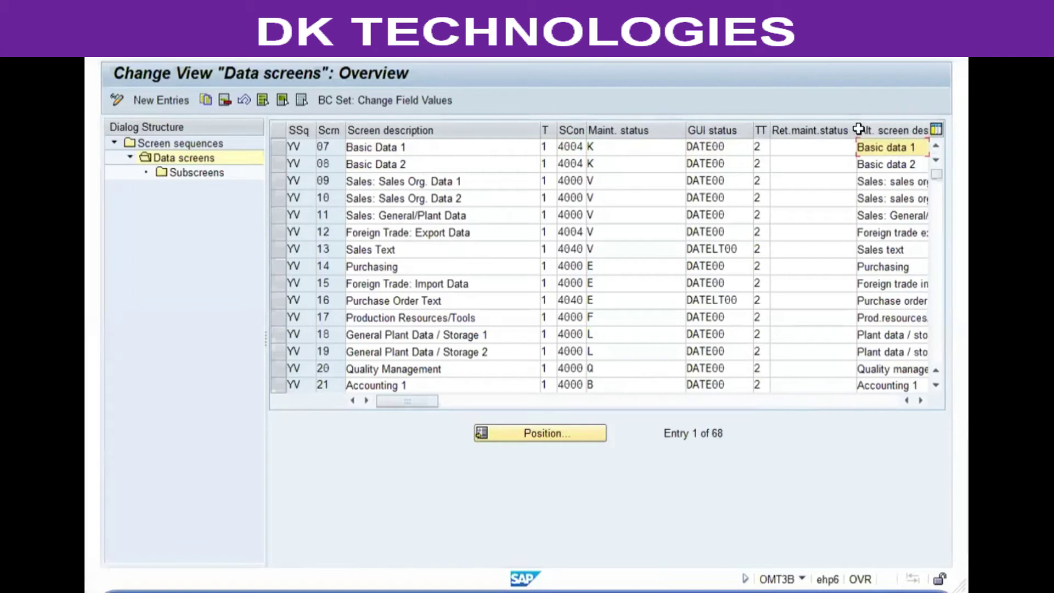
{"action": "left_click", "coordinate": [422, 154]}
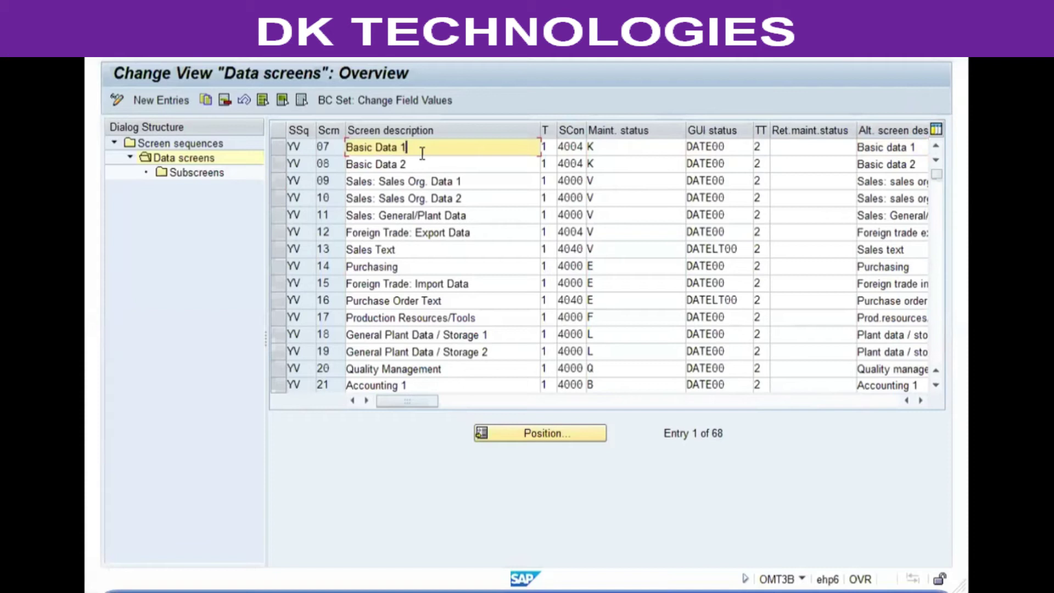
{"action": "left_click", "coordinate": [604, 146]}
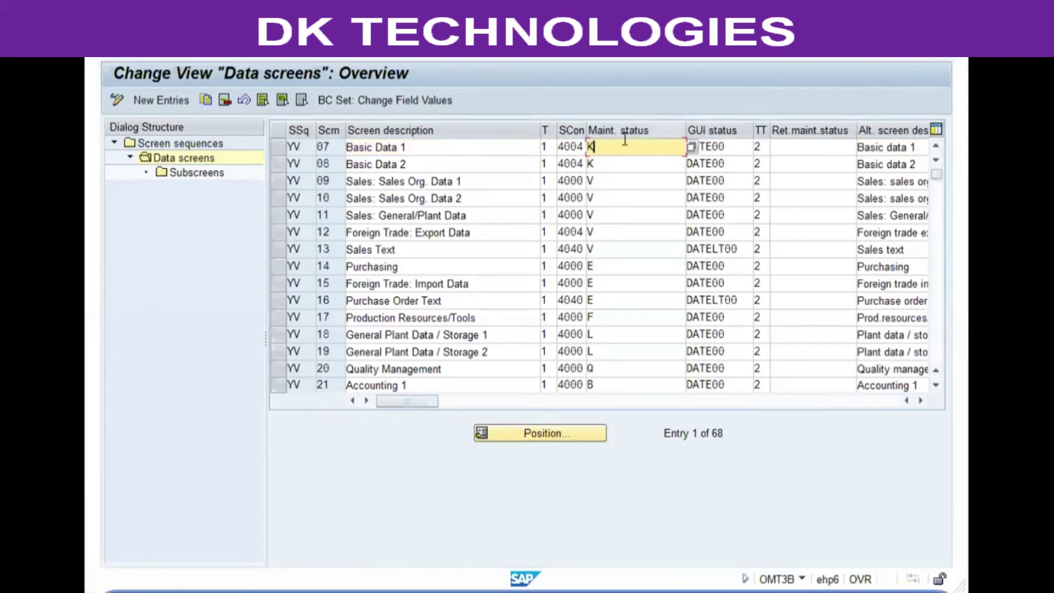
{"action": "left_click", "coordinate": [608, 183]}
{"action": "left_click", "coordinate": [608, 248]}
{"action": "left_click", "coordinate": [609, 297]}
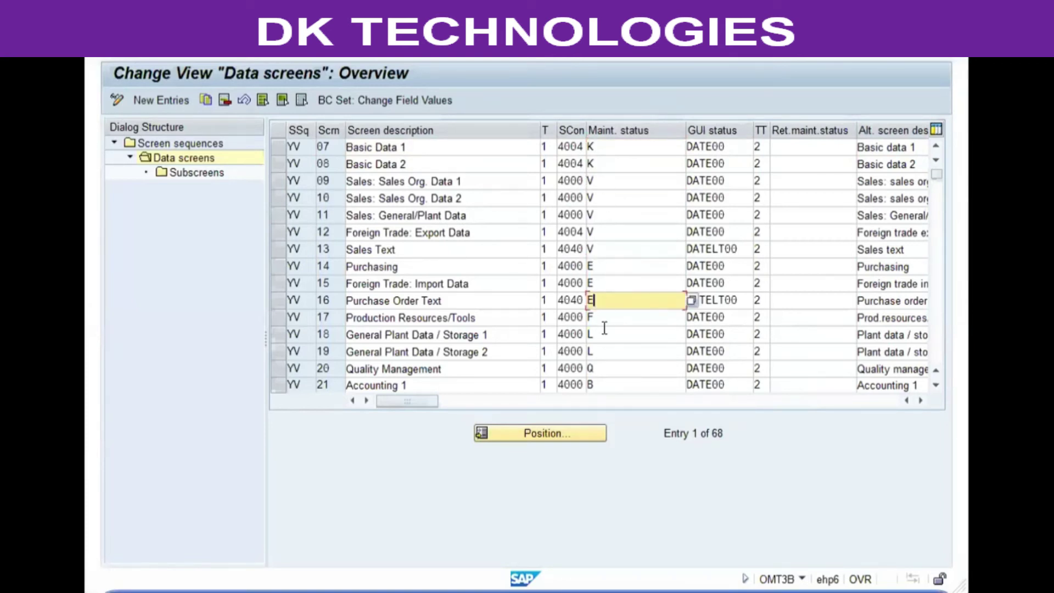
{"action": "left_click", "coordinate": [604, 332]}
{"action": "double_click", "coordinate": [498, 284]}
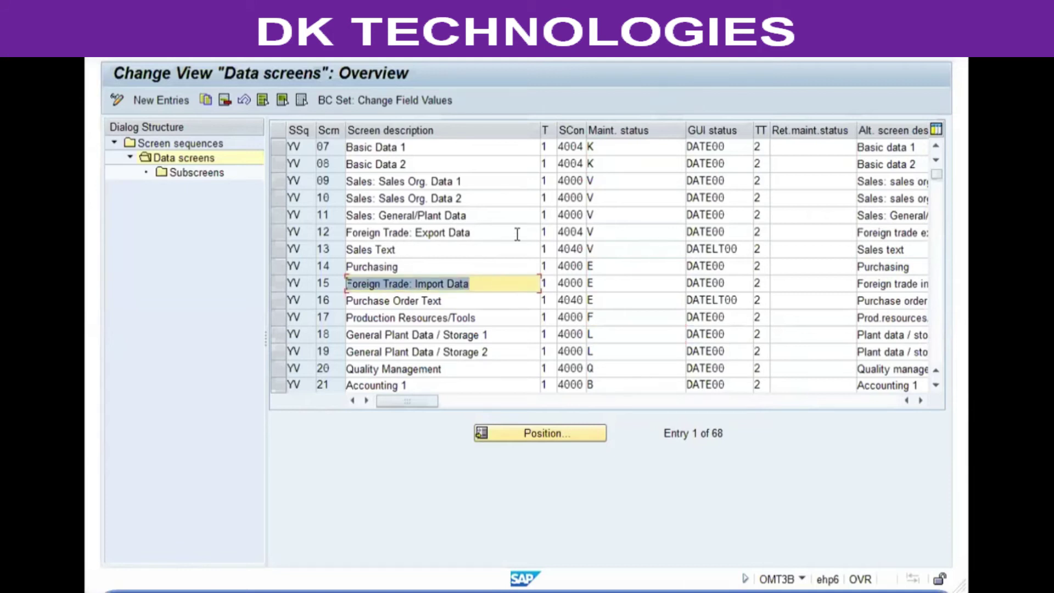
{"action": "scroll", "coordinate": [576, 214], "scroll_direction": "down", "scroll_amount": 1}
{"action": "scroll", "coordinate": [579, 213], "scroll_direction": "down", "scroll_amount": 6}
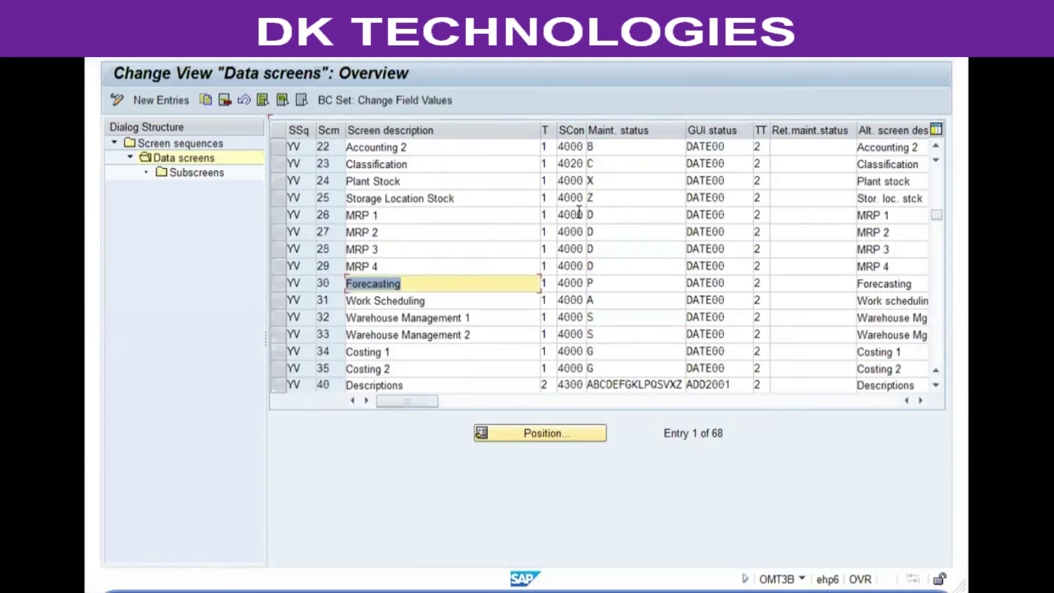
{"action": "left_click_drag", "start_coordinate": [682, 283], "coordinate": [632, 283]}
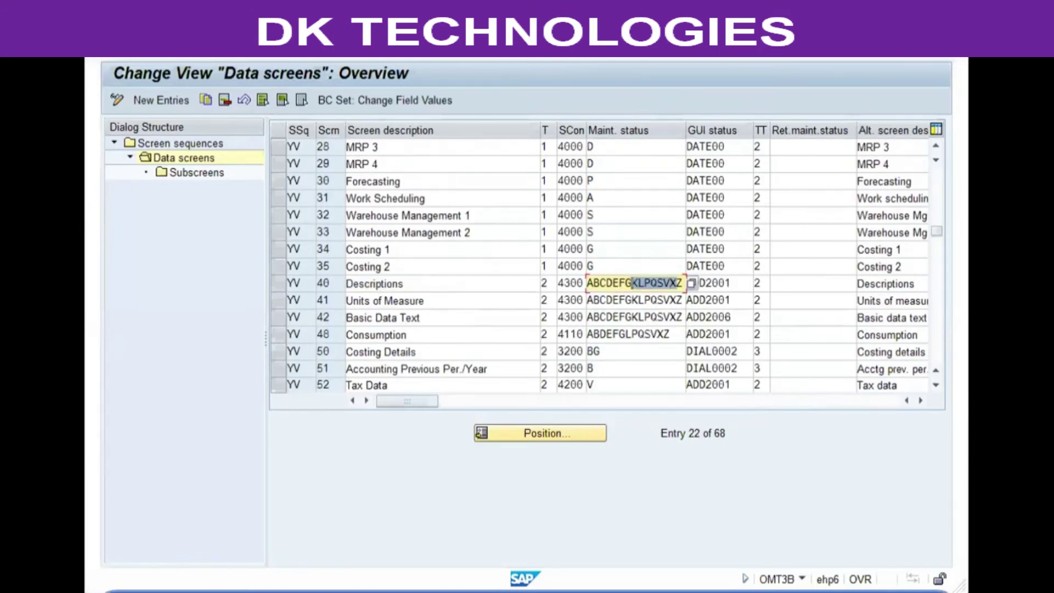
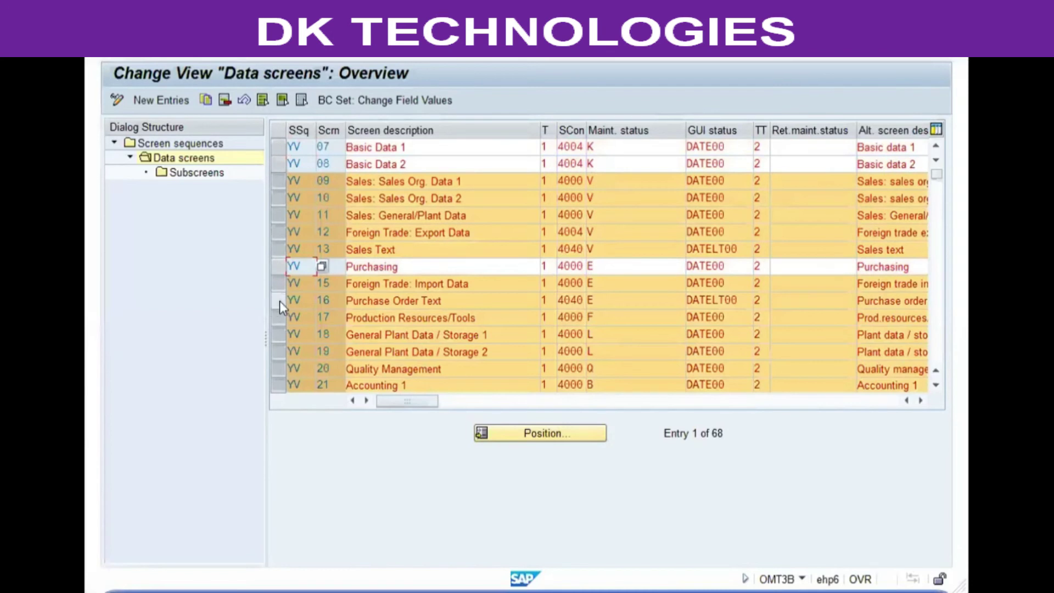
Exclude General Plant Data / Storage 1 and 2 and Accounting 1 and 2 from the selected data screens.
{"action": "scroll", "coordinate": [381, 241], "scroll_direction": "down", "scroll_amount": 2}
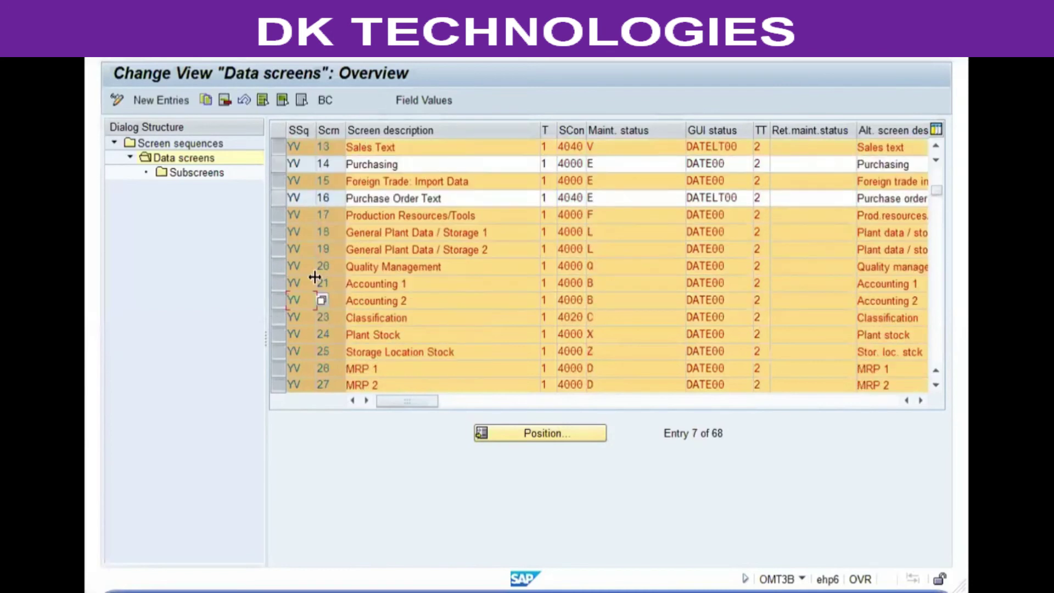
{"action": "left_click", "coordinate": [273, 227]}
{"action": "left_click", "coordinate": [279, 253]}
{"action": "left_click", "coordinate": [277, 284]}
{"action": "left_click", "coordinate": [277, 301]}
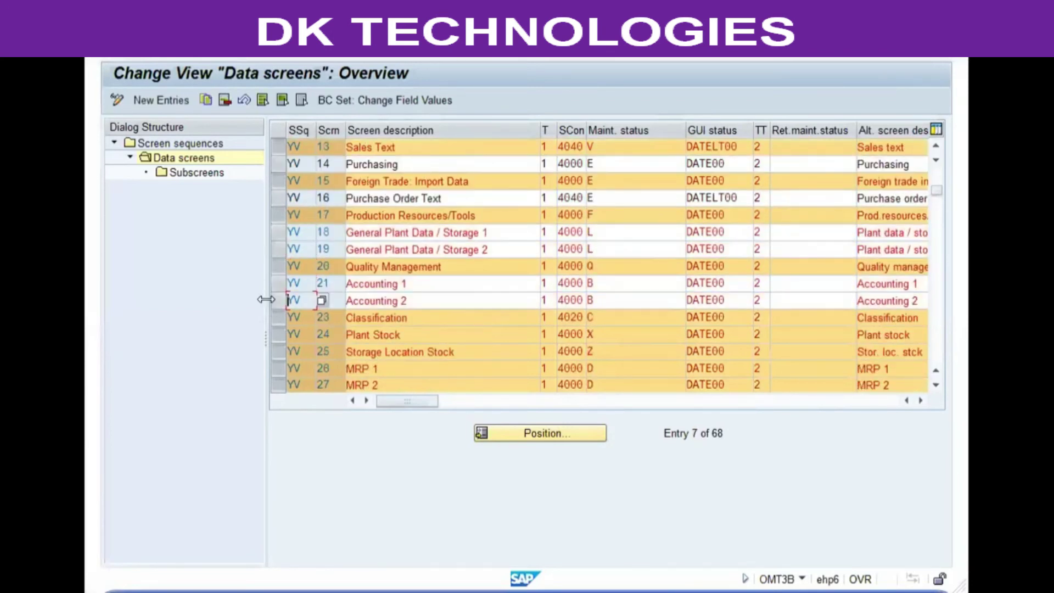
Exclude the MRP 1, MRP 2, MRP 3 and MRP 4 data screens from the selection.
{"action": "scroll", "coordinate": [298, 282], "scroll_direction": "down", "scroll_amount": 2}
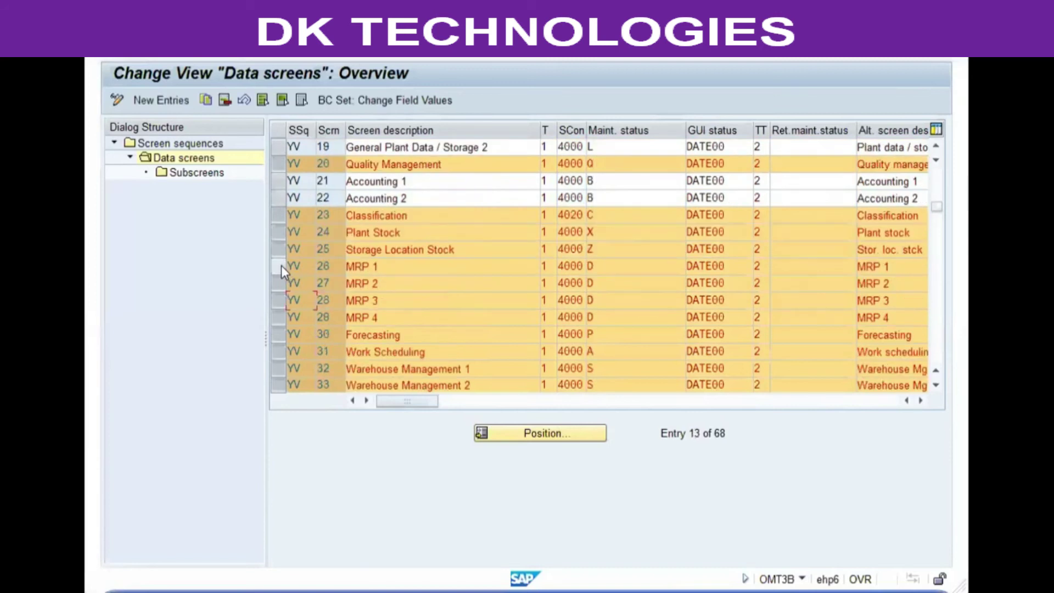
{"action": "left_click", "coordinate": [281, 266]}
{"action": "left_click", "coordinate": [277, 283]}
{"action": "left_click", "coordinate": [277, 317]}
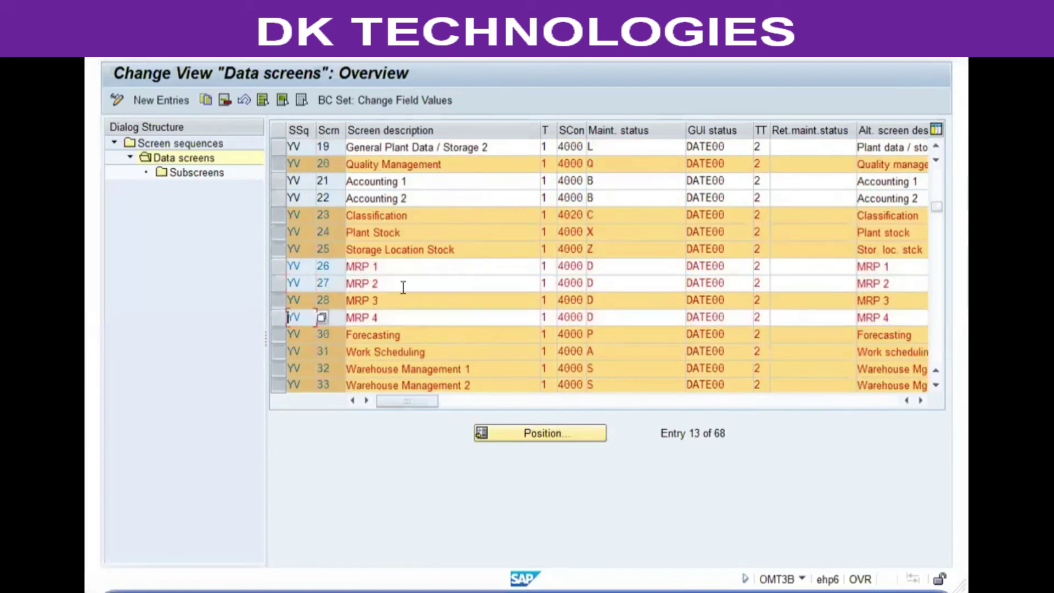
{"action": "scroll", "coordinate": [403, 286], "scroll_direction": "down", "scroll_amount": 3}
{"action": "left_click", "coordinate": [278, 147]}
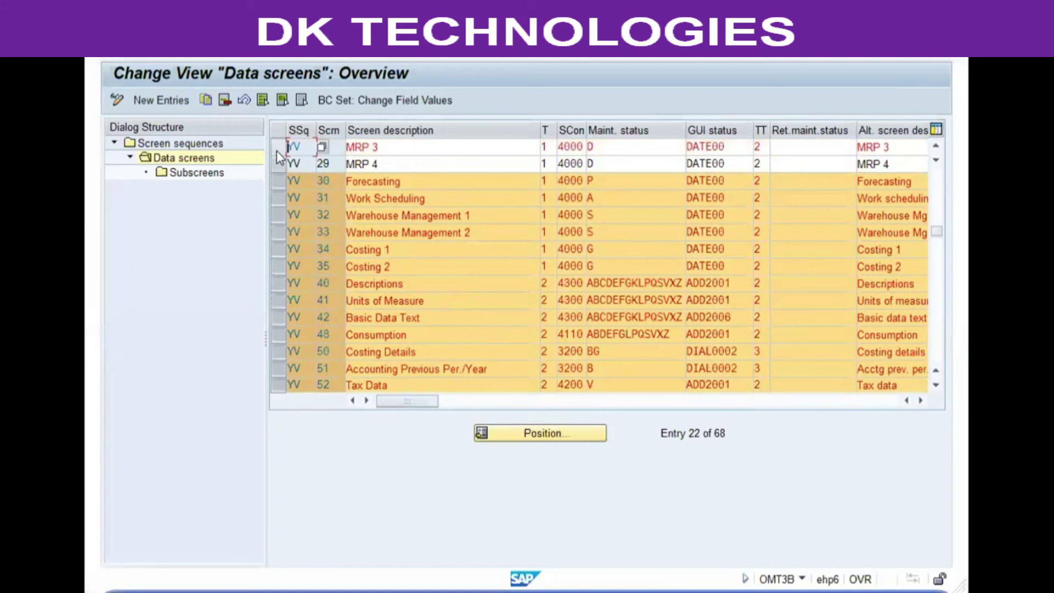
Exclude Descriptions, Units of Measure, Basic Data Text, Document Data, Inspection Text and Internal Comment from the selected data screens.
{"action": "left_click", "coordinate": [278, 284]}
{"action": "left_click", "coordinate": [279, 301]}
{"action": "left_click", "coordinate": [278, 317]}
{"action": "scroll", "coordinate": [277, 308], "scroll_direction": "down", "scroll_amount": 4}
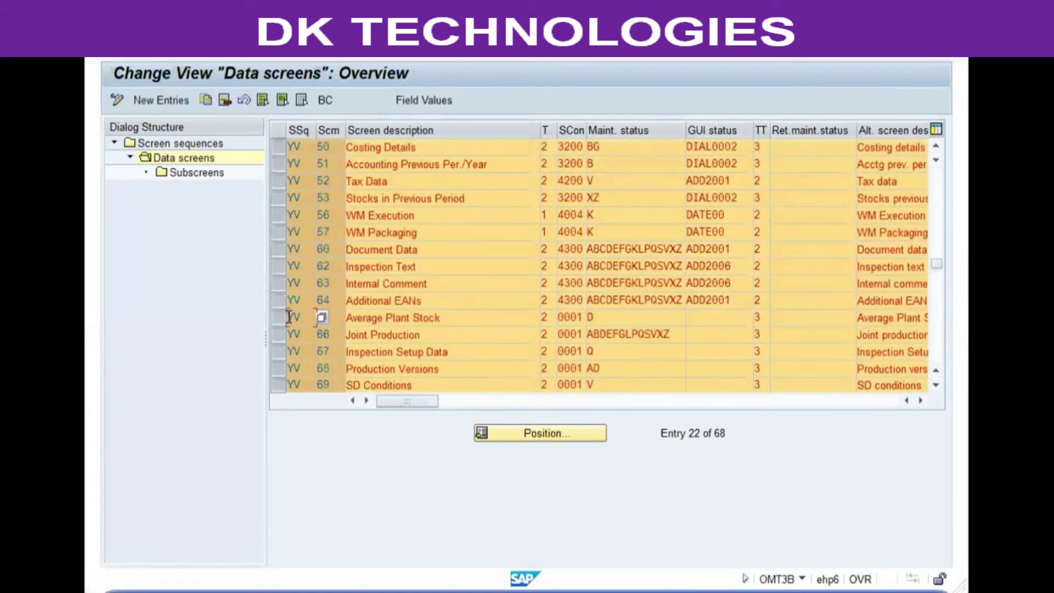
{"action": "left_click", "coordinate": [277, 250]}
{"action": "left_click", "coordinate": [277, 267]}
{"action": "left_click", "coordinate": [279, 284]}
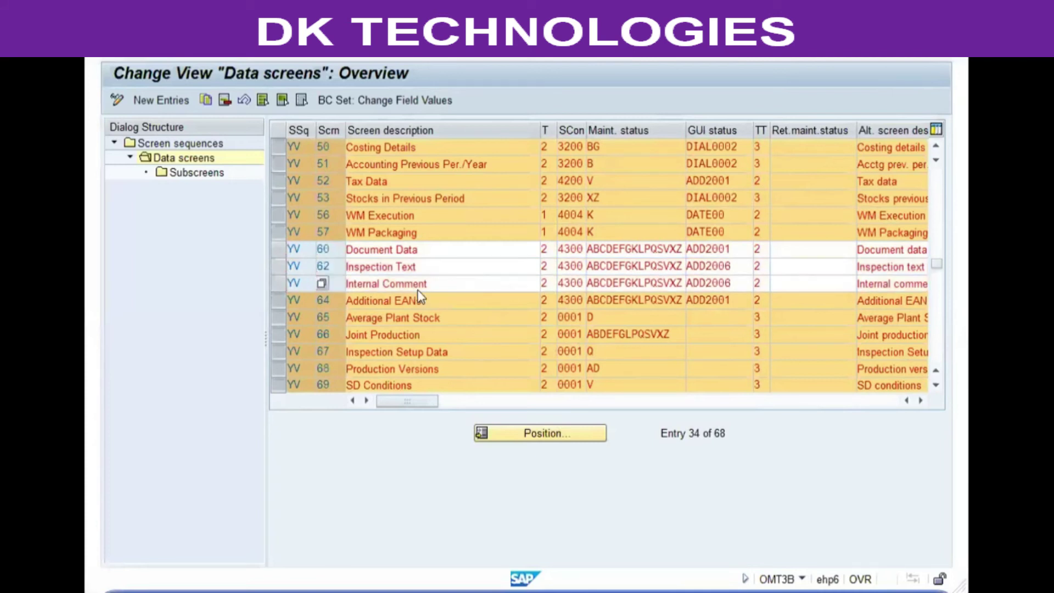
Delete the data screens still selected in sequence YV together with their dependent entries.
{"action": "scroll", "coordinate": [410, 286], "scroll_direction": "up", "scroll_amount": 9}
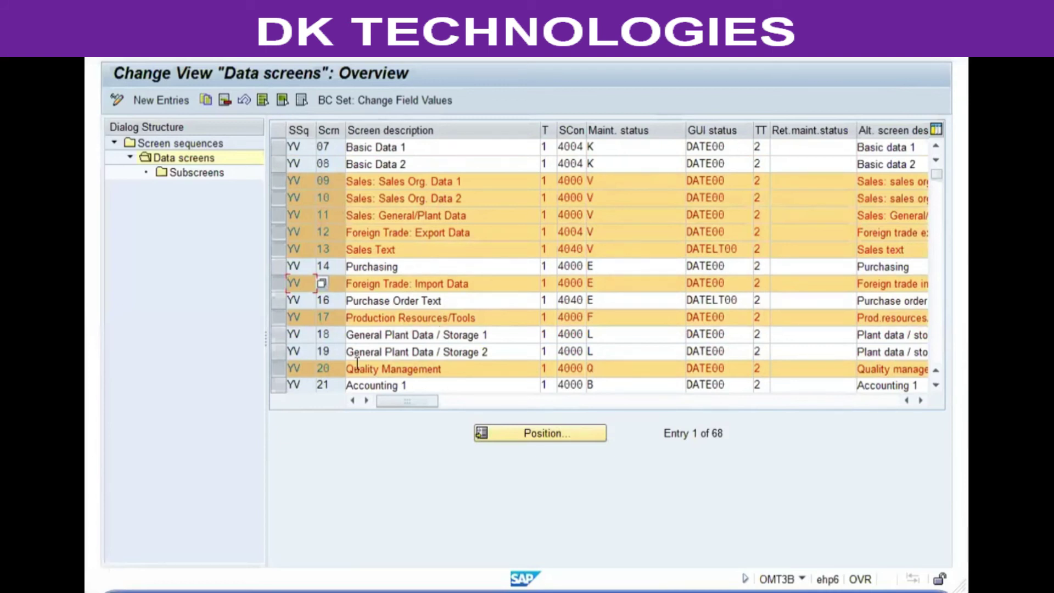
{"action": "left_click", "coordinate": [225, 104]}
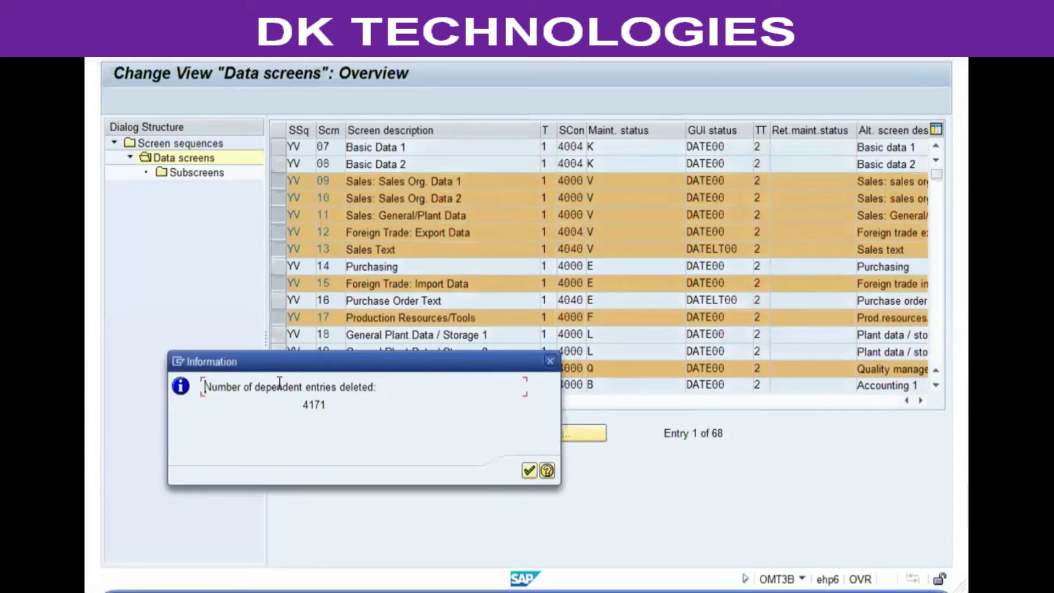
{"action": "left_click", "coordinate": [527, 471]}
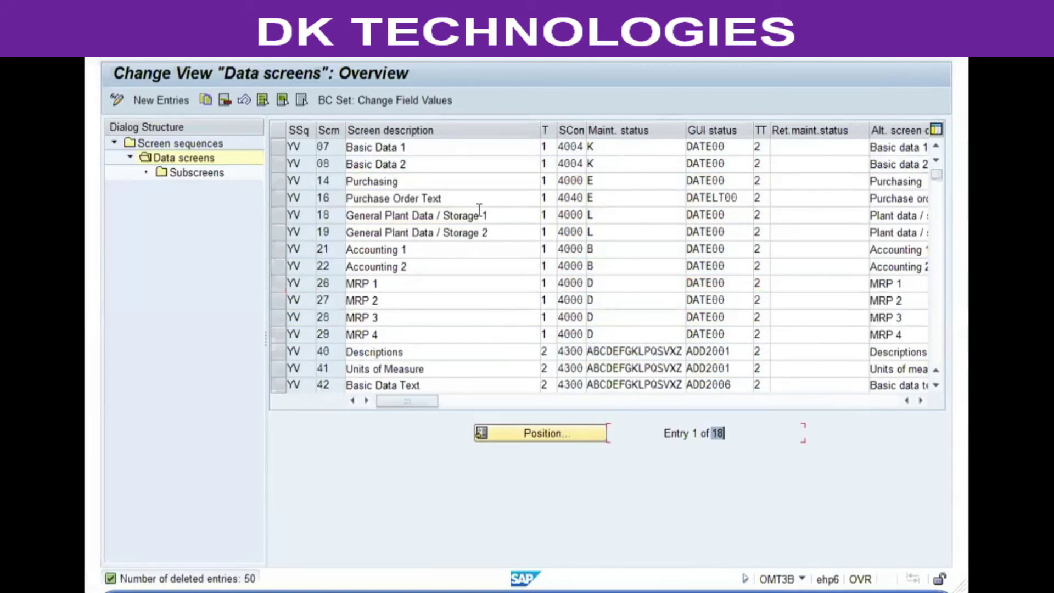
Select the Basic Data 1 data screen and open its subscreens.
{"action": "left_click", "coordinate": [277, 147]}
{"action": "left_click", "coordinate": [167, 174]}
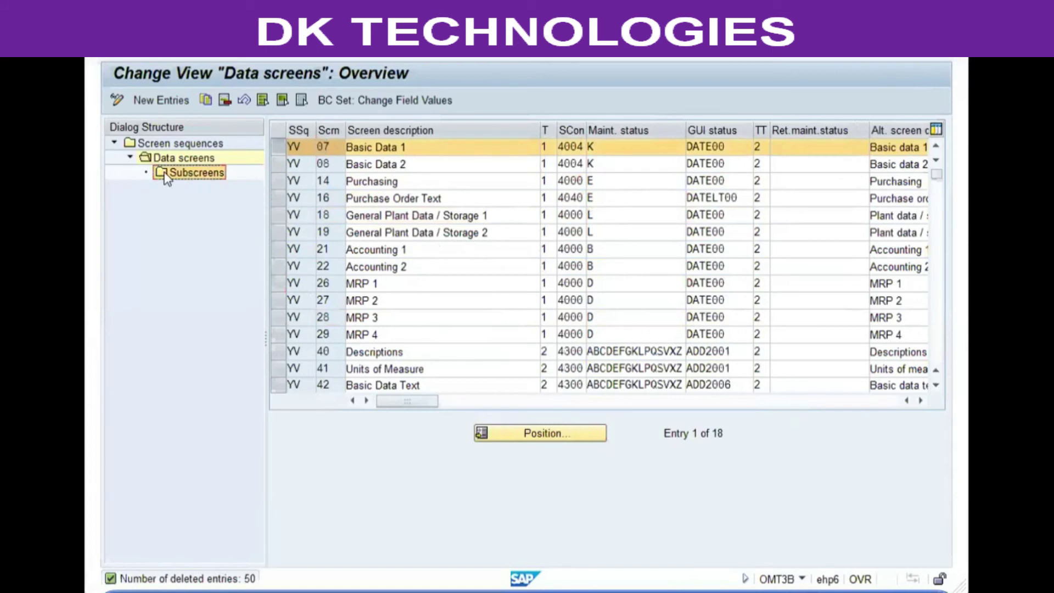
{"action": "double_click", "coordinate": [167, 175]}
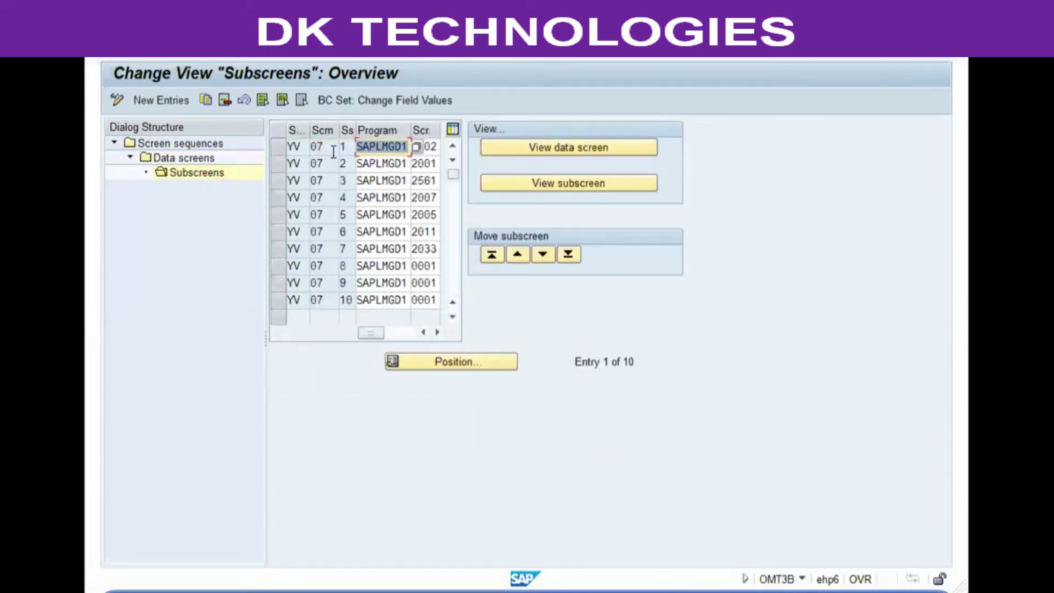
Preview data screen 07 and examine its field groups from General Data down to Basic Data Texts, then return to the subscreen list.
{"action": "left_click", "coordinate": [578, 144]}
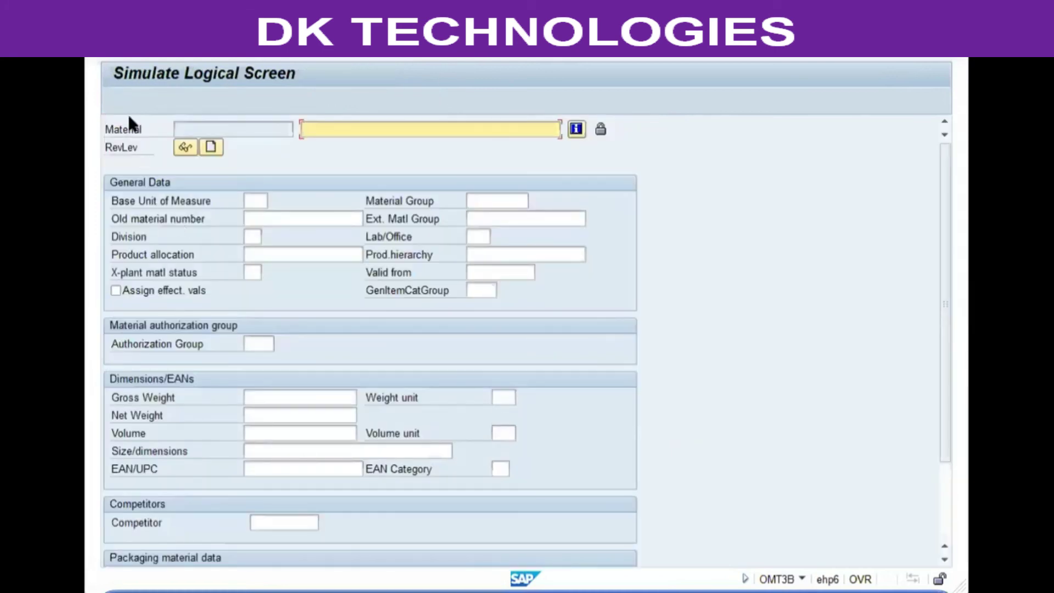
{"action": "left_click", "coordinate": [169, 217]}
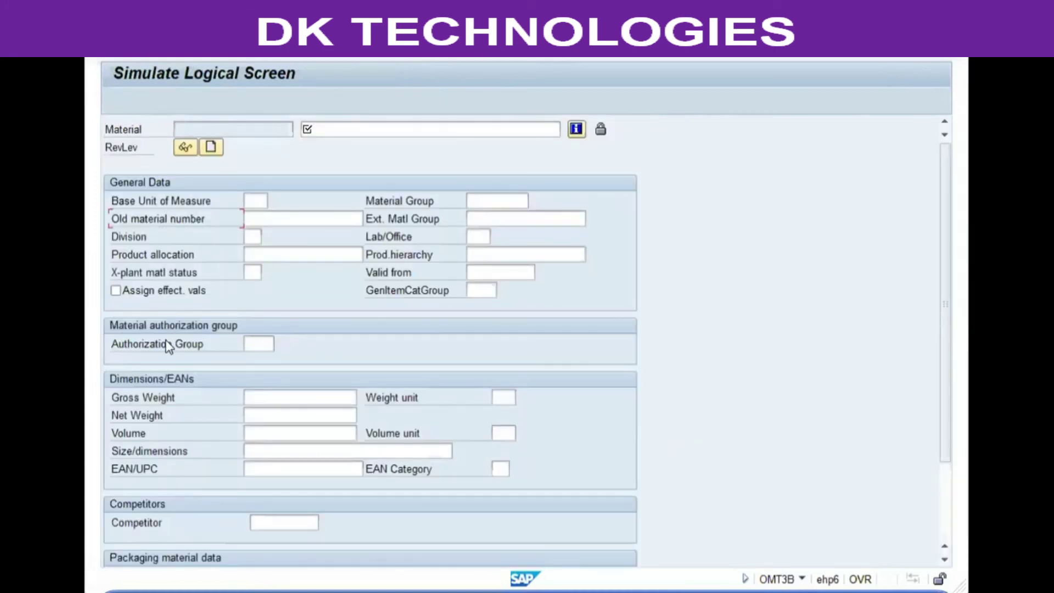
{"action": "left_click", "coordinate": [125, 132]}
{"action": "left_click", "coordinate": [172, 341]}
{"action": "scroll", "coordinate": [220, 345], "scroll_direction": "down", "scroll_amount": 3}
{"action": "left_click", "coordinate": [255, 345]}
{"action": "scroll", "coordinate": [192, 385], "scroll_direction": "down", "scroll_amount": 2}
{"action": "left_click", "coordinate": [136, 430]}
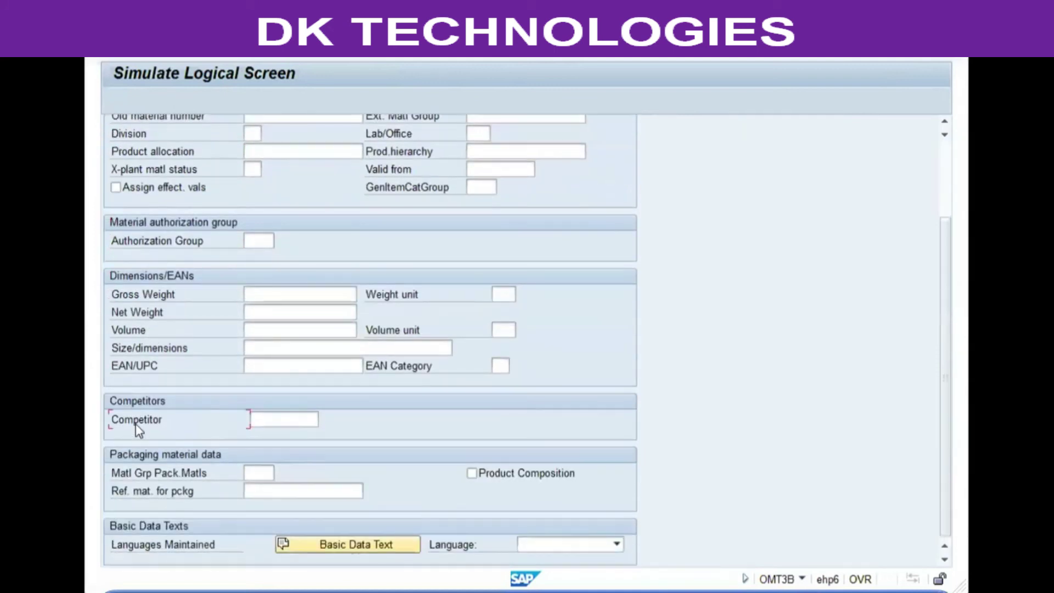
{"action": "left_click", "coordinate": [152, 547]}
{"action": "scroll", "coordinate": [267, 291], "scroll_direction": "up", "scroll_amount": 4}
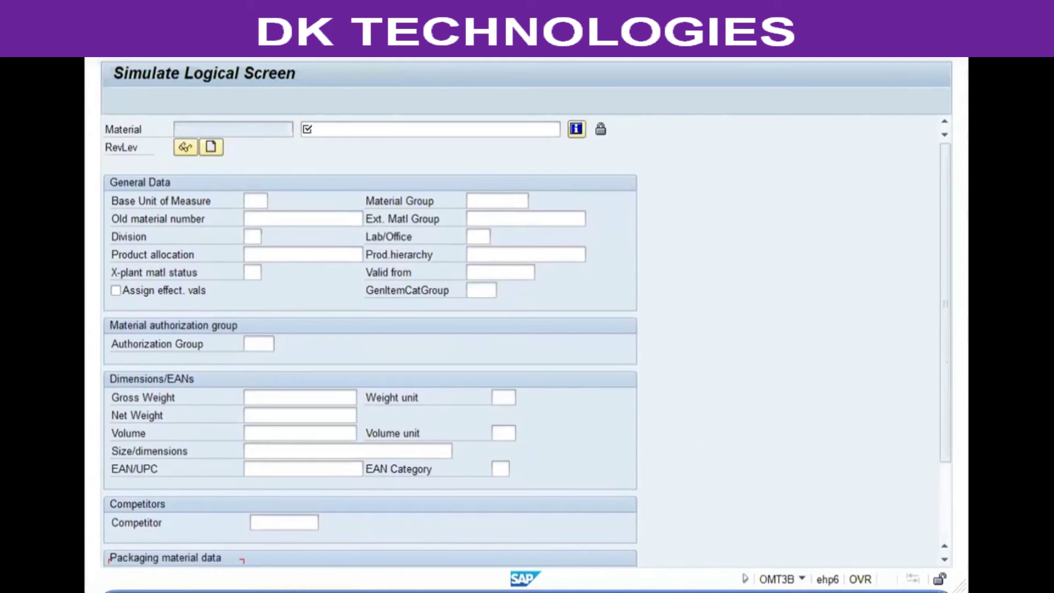
{"action": "key", "text": "F3"}
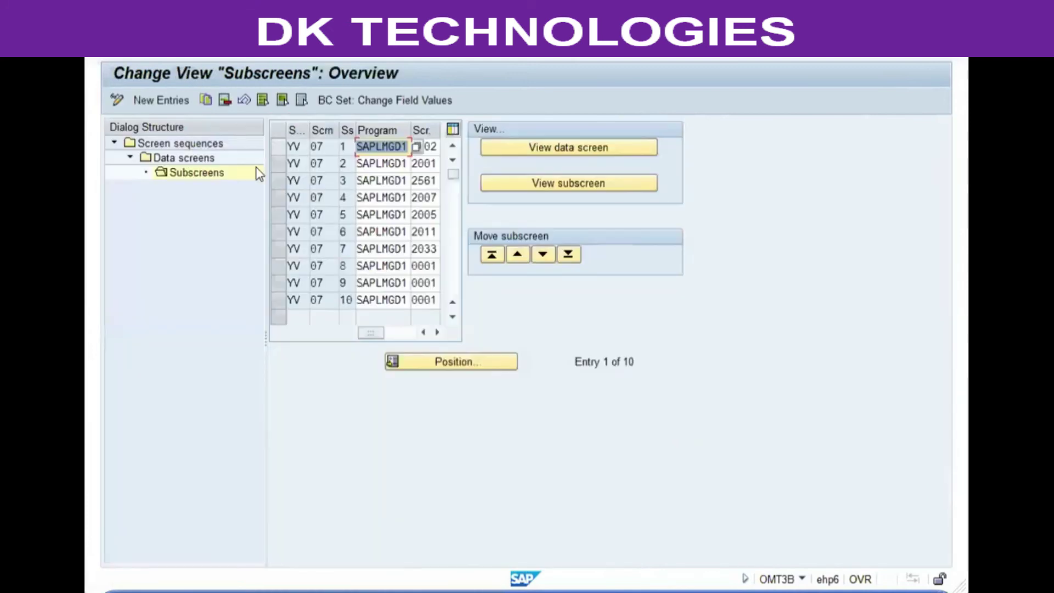
Examine the subscreen sequence numbers and assigned screen numbers for data screen 07.
{"action": "left_click", "coordinate": [341, 146]}
{"action": "left_click", "coordinate": [341, 299]}
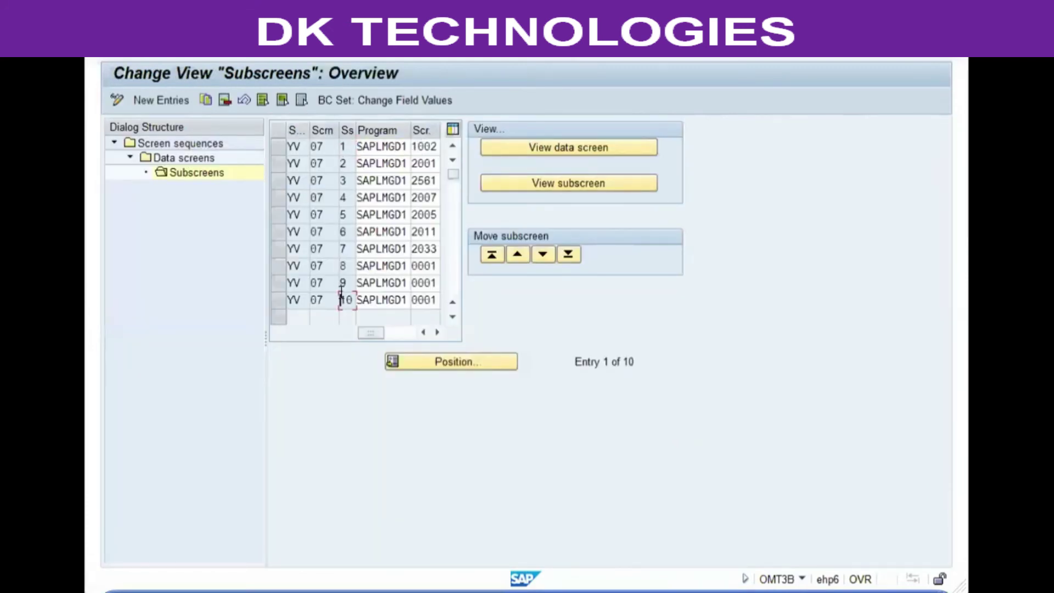
{"action": "left_click", "coordinate": [316, 146]}
{"action": "key", "text": "Tab"}
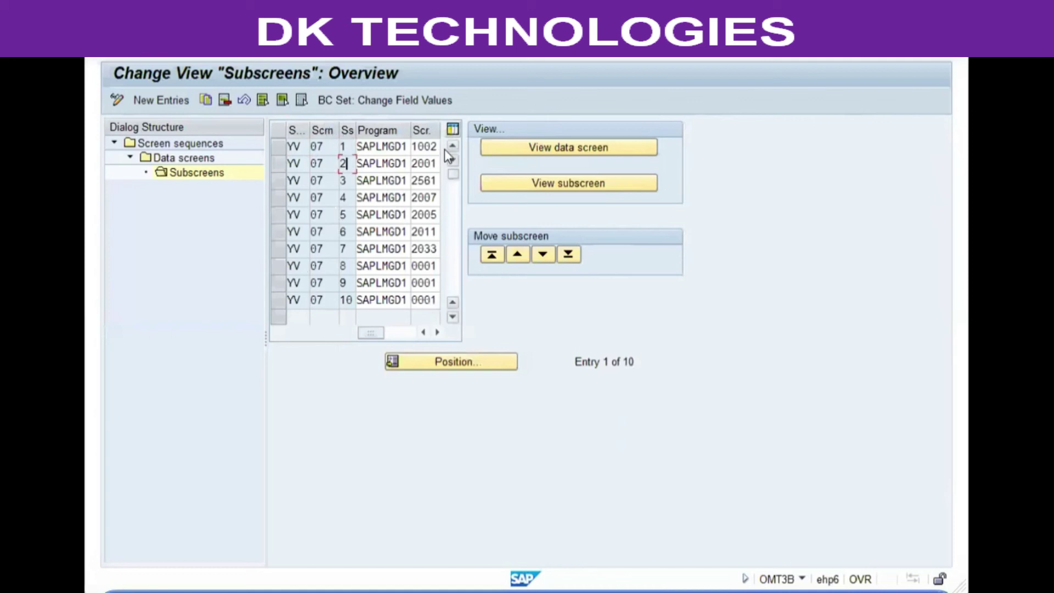
{"action": "left_click", "coordinate": [422, 145]}
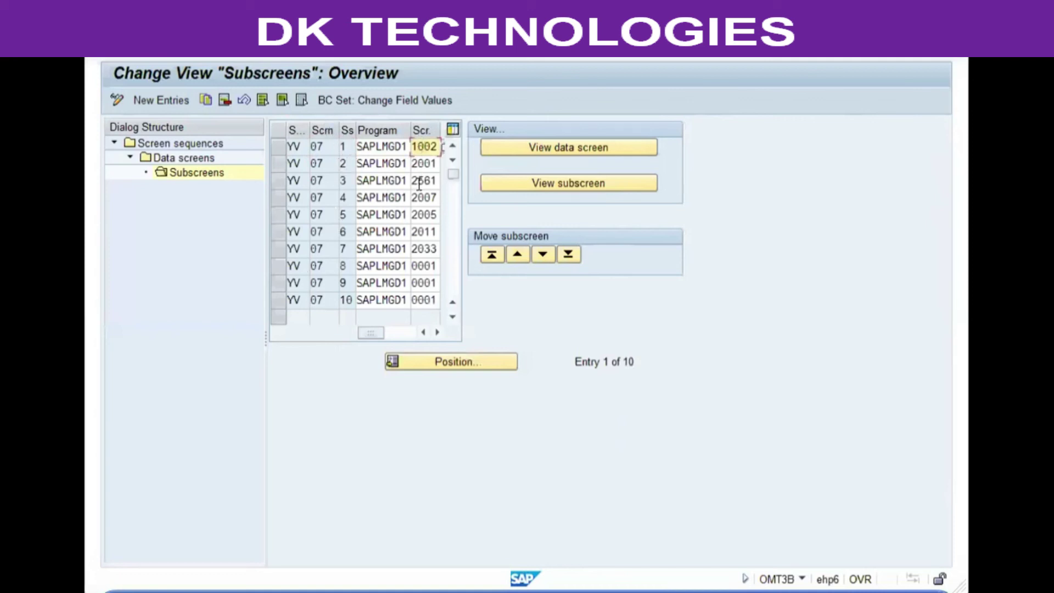
{"action": "left_click", "coordinate": [424, 163]}
{"action": "left_click", "coordinate": [423, 198]}
{"action": "left_click", "coordinate": [424, 214]}
{"action": "left_click", "coordinate": [425, 232]}
{"action": "left_click", "coordinate": [426, 248]}
{"action": "left_click", "coordinate": [426, 265]}
{"action": "left_click", "coordinate": [427, 282]}
{"action": "left_click", "coordinate": [427, 298]}
{"action": "left_click", "coordinate": [427, 266]}
{"action": "left_click", "coordinate": [427, 282]}
{"action": "left_click", "coordinate": [421, 299]}
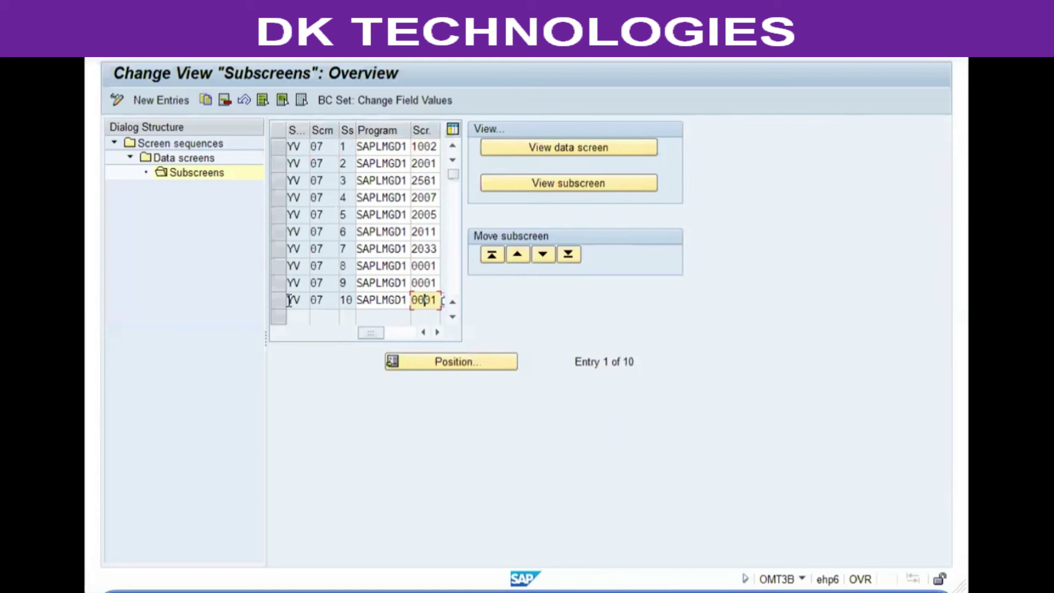
Preview subscreen 10 of data screen 07 and return to the subscreen list.
{"action": "left_click", "coordinate": [276, 300]}
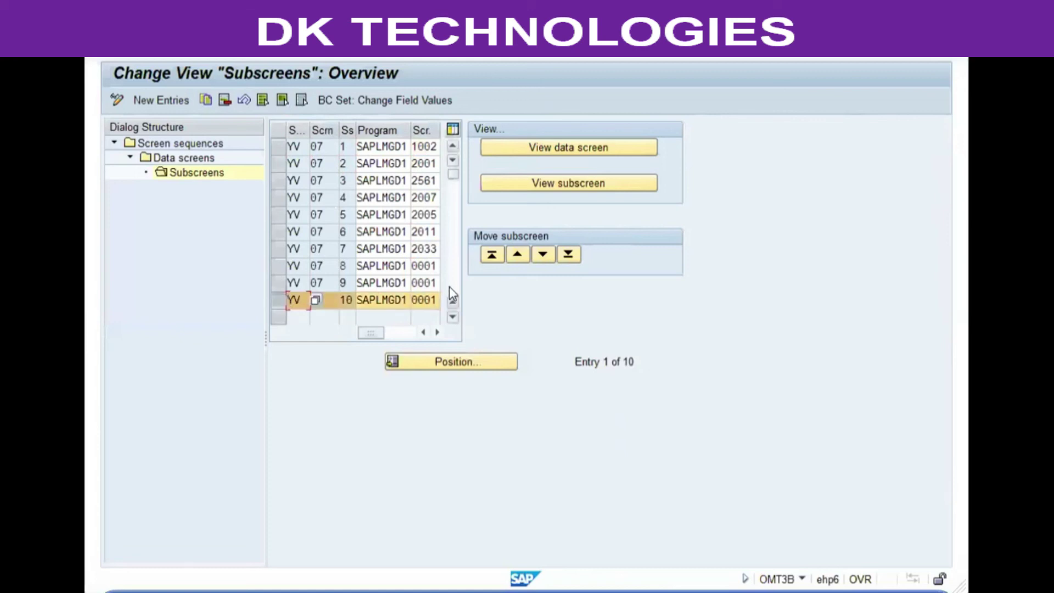
{"action": "left_click", "coordinate": [557, 188]}
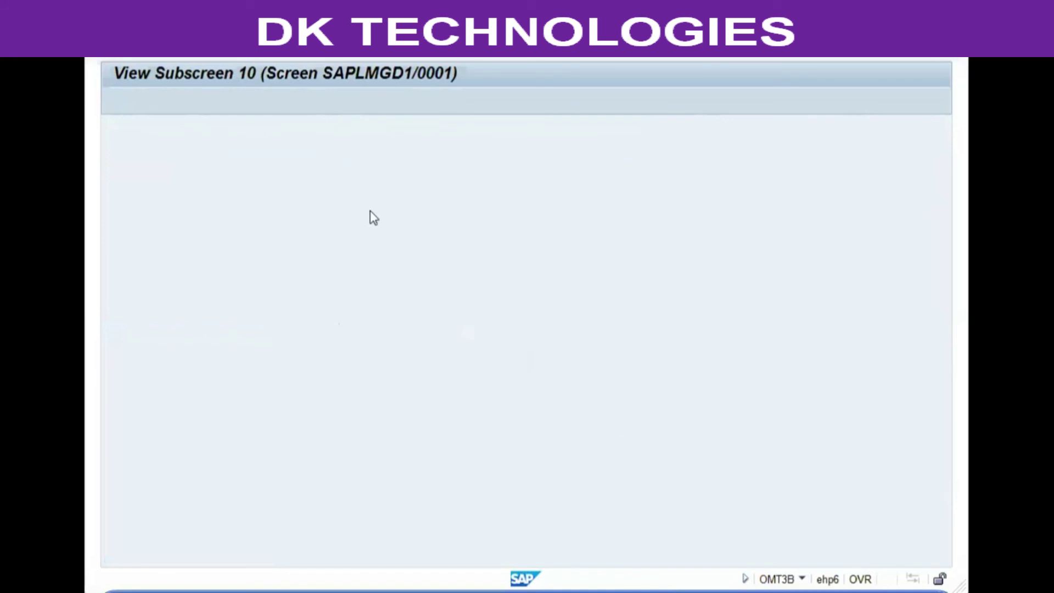
{"action": "key", "text": "F3"}
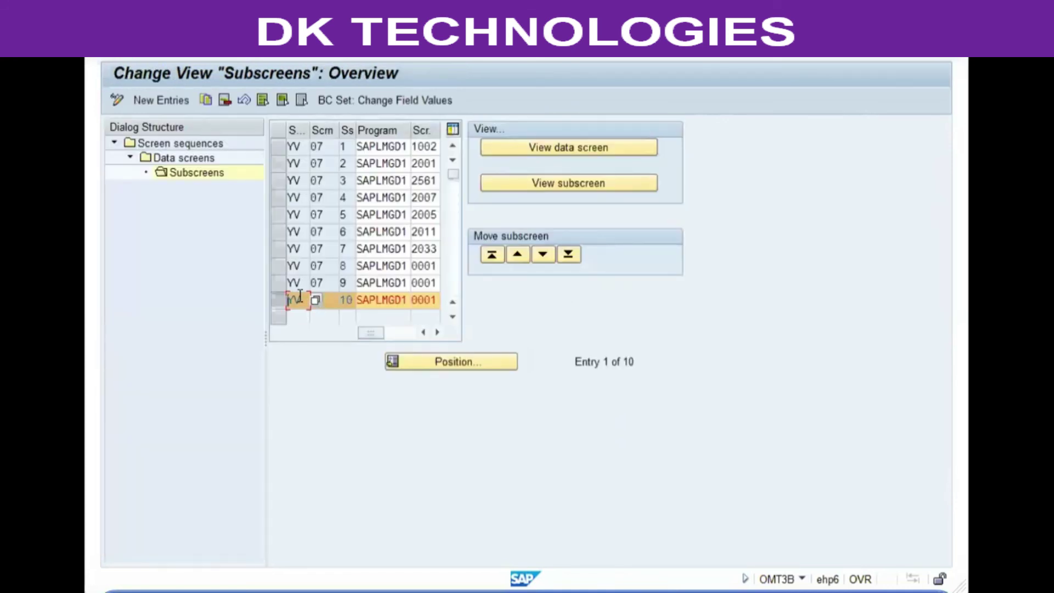
Clear the selection of subscreen 10, preview data screen 07 down to Basic Data Texts, and return to the subscreen list.
{"action": "left_click", "coordinate": [280, 300]}
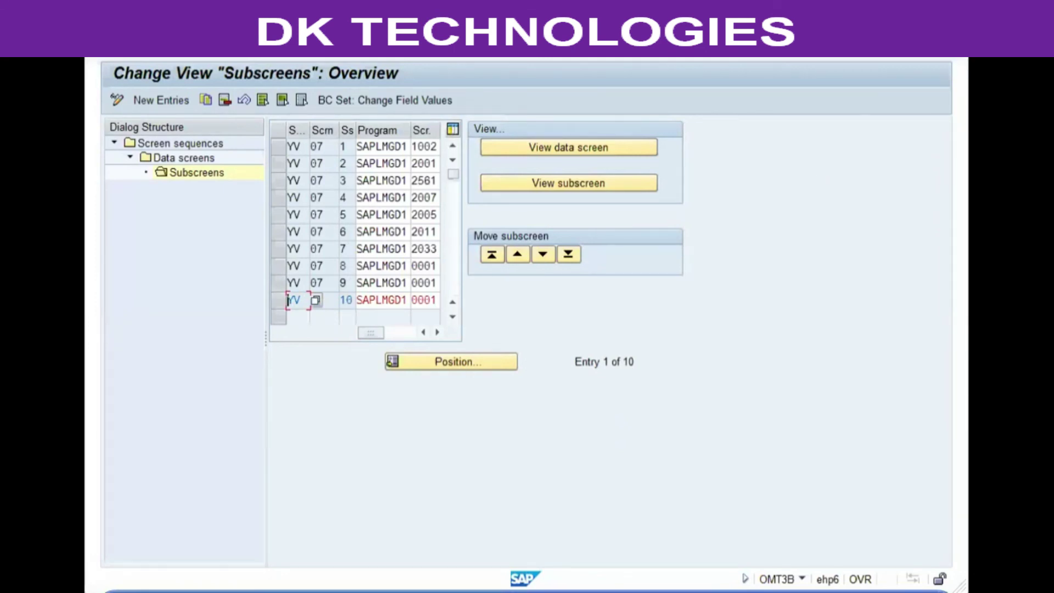
{"action": "key", "text": "Return"}
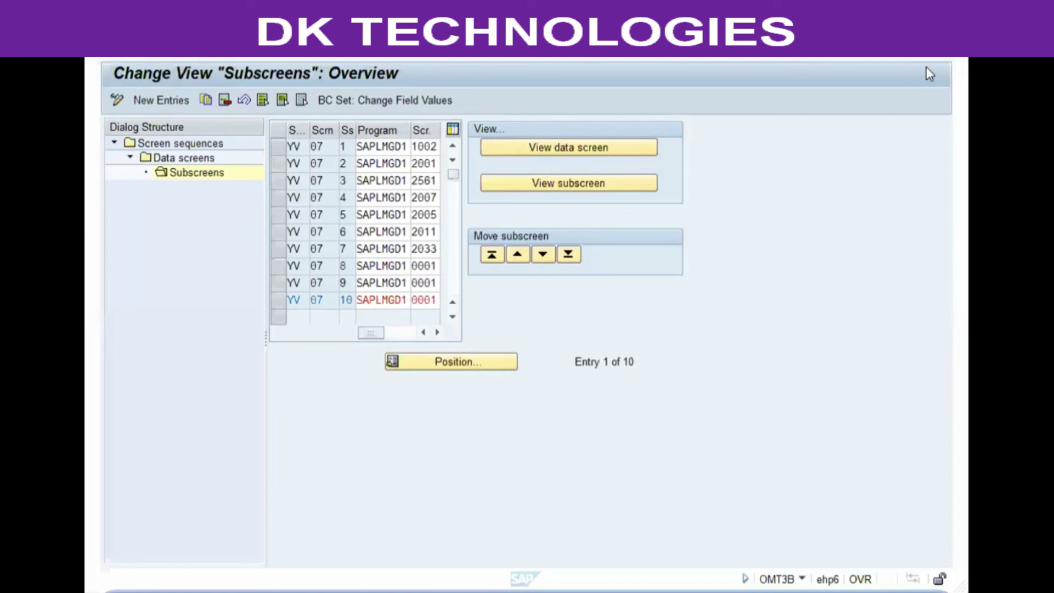
{"action": "left_click", "coordinate": [598, 150]}
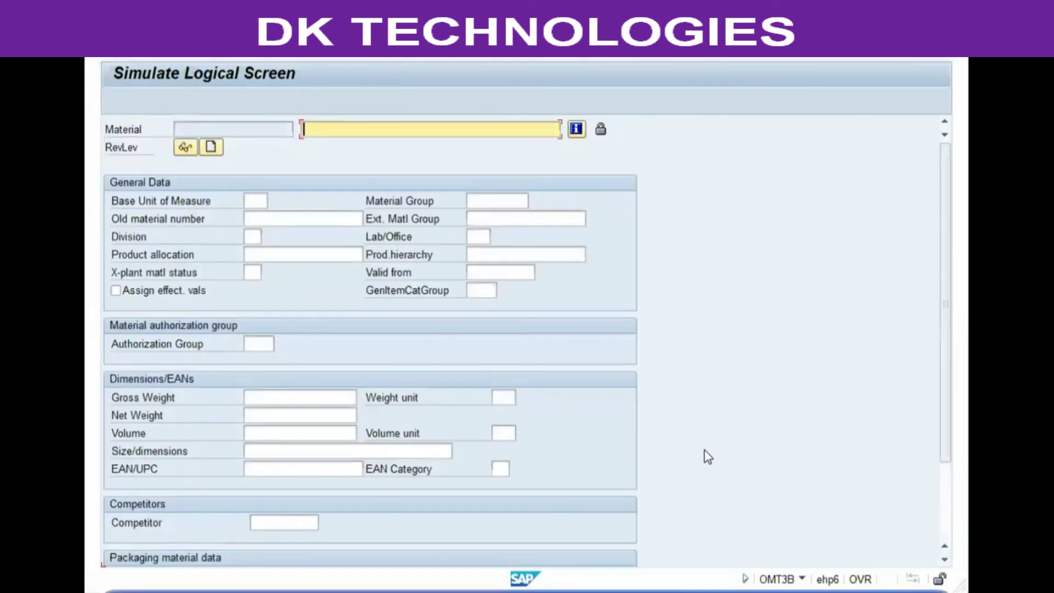
{"action": "scroll", "coordinate": [708, 457], "scroll_direction": "down", "scroll_amount": 3}
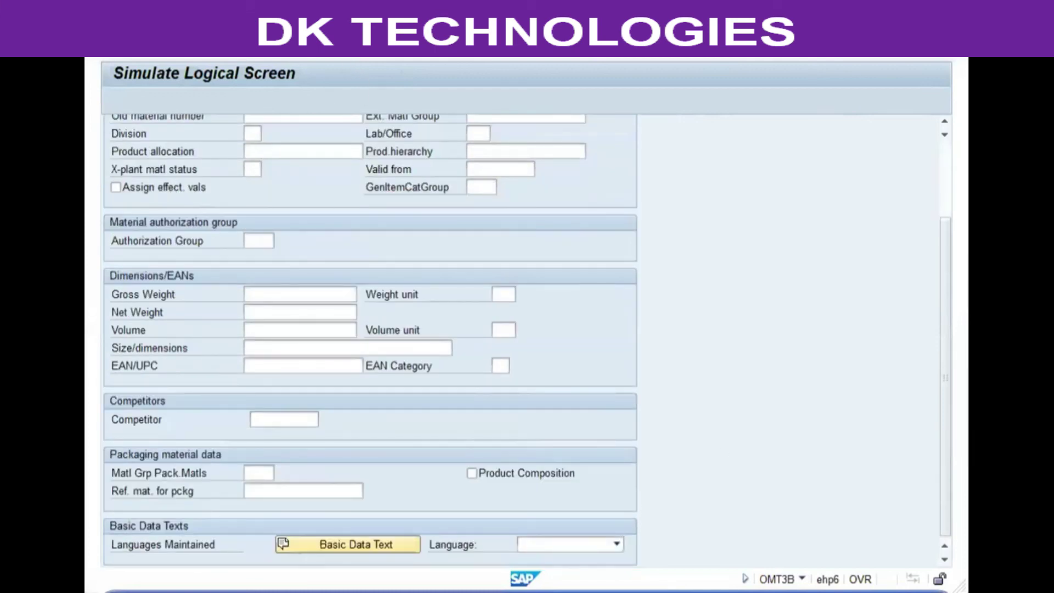
{"action": "key", "text": "F3"}
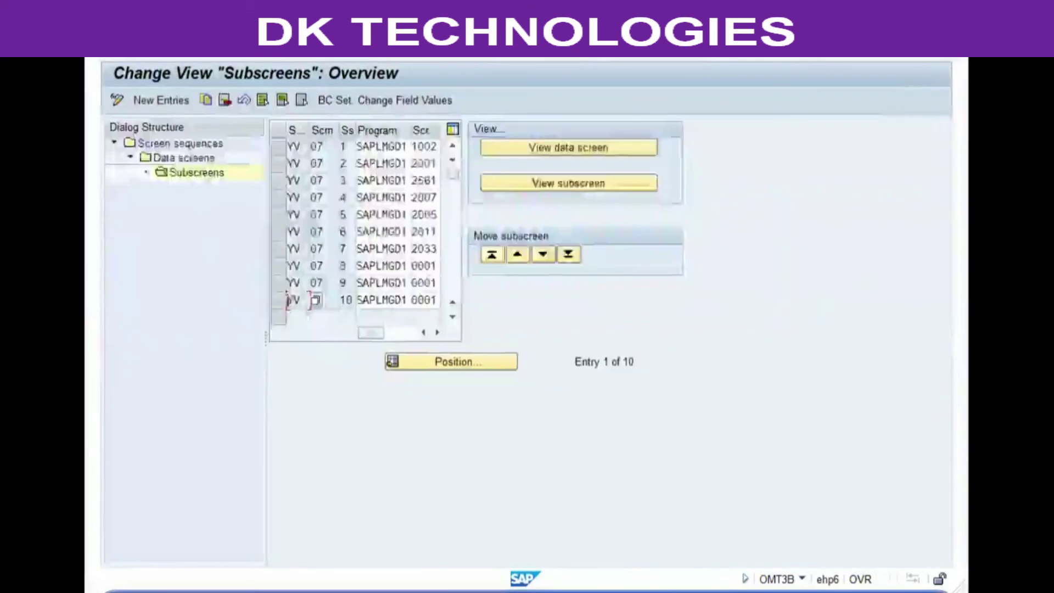
Preview data screen 07 again to compare its Material header, General Data and Dimensions/EANs groups with the subscreen order, and return to the list.
{"action": "left_click", "coordinate": [561, 148]}
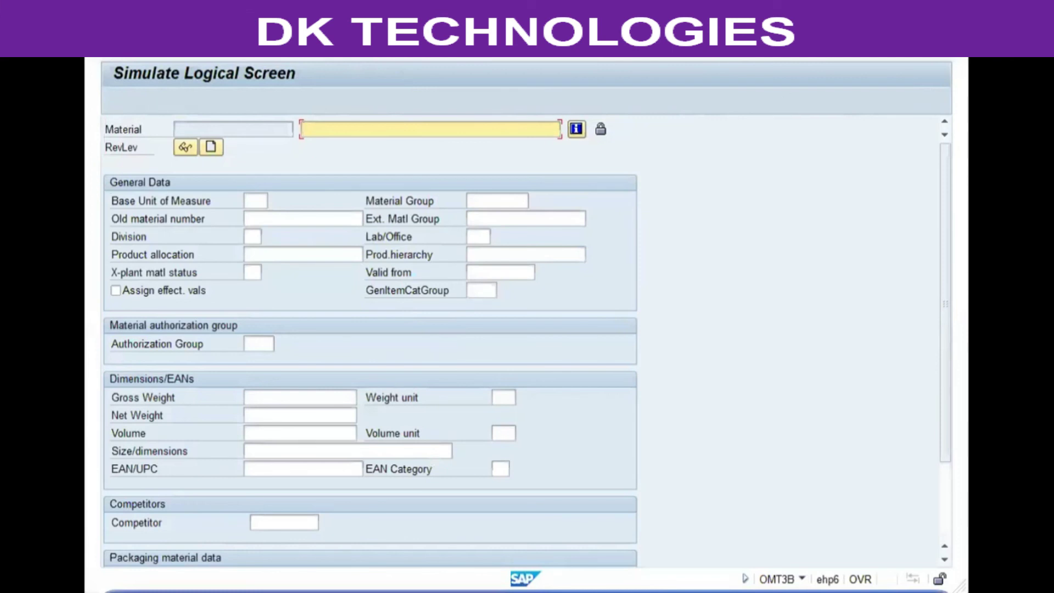
{"action": "left_click", "coordinate": [123, 137]}
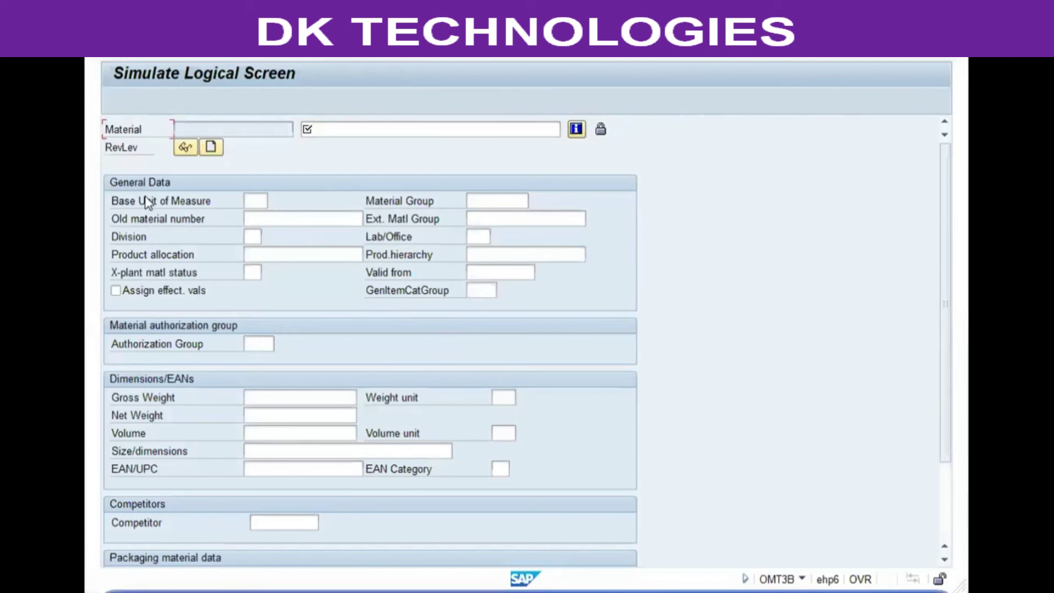
{"action": "left_click", "coordinate": [146, 396]}
{"action": "scroll", "coordinate": [198, 409], "scroll_direction": "down", "scroll_amount": 2}
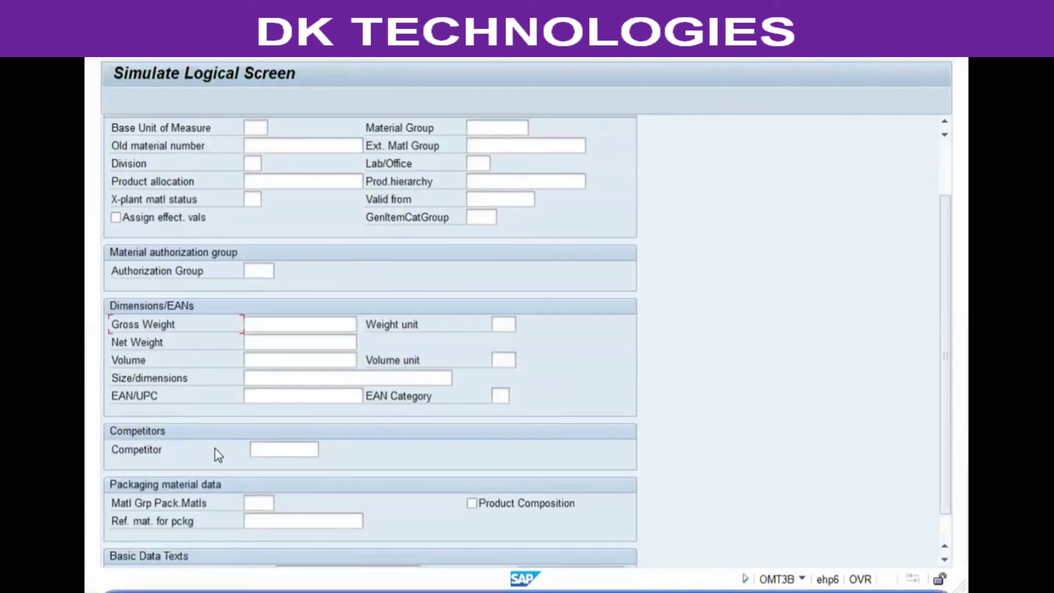
{"action": "key", "text": "F3"}
Preview subscreens 1 and 2 of data screen 07 individually, returning to the subscreen list after each.
{"action": "left_click", "coordinate": [279, 149]}
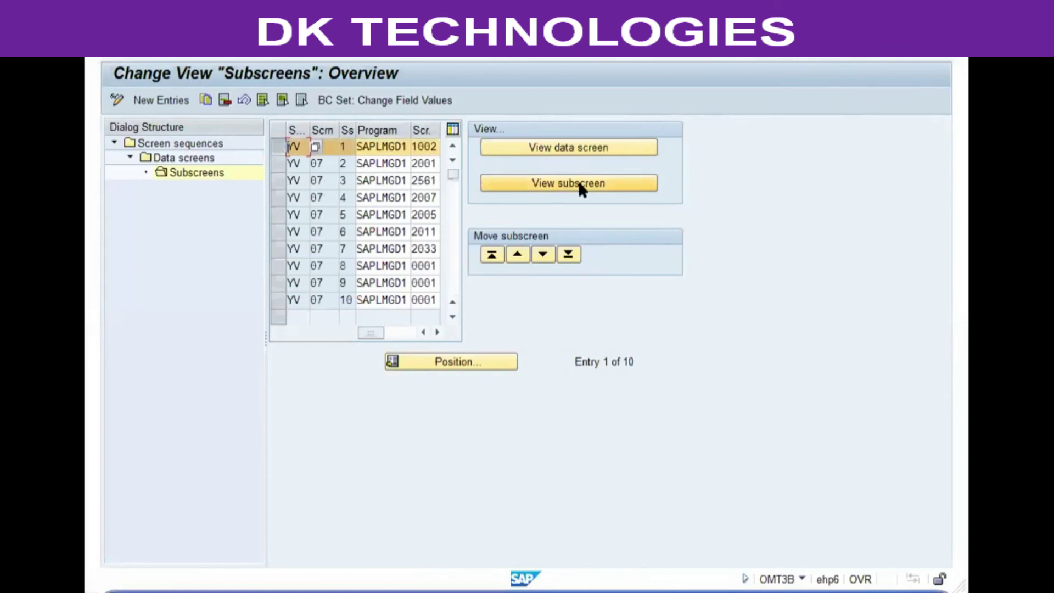
{"action": "left_click", "coordinate": [612, 188]}
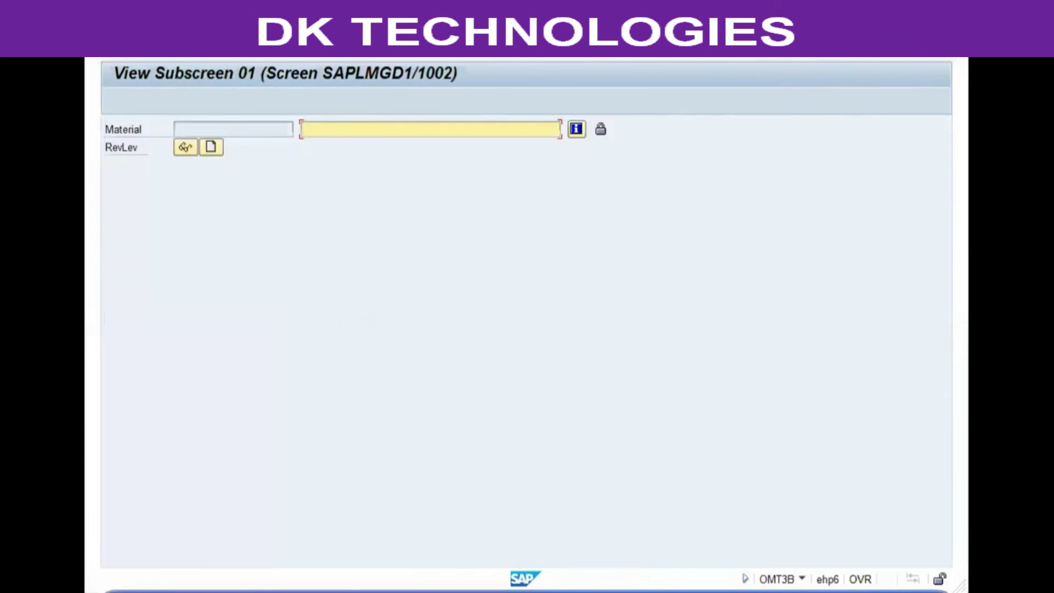
{"action": "key", "text": "F3"}
{"action": "left_click", "coordinate": [278, 161]}
{"action": "left_click", "coordinate": [591, 184]}
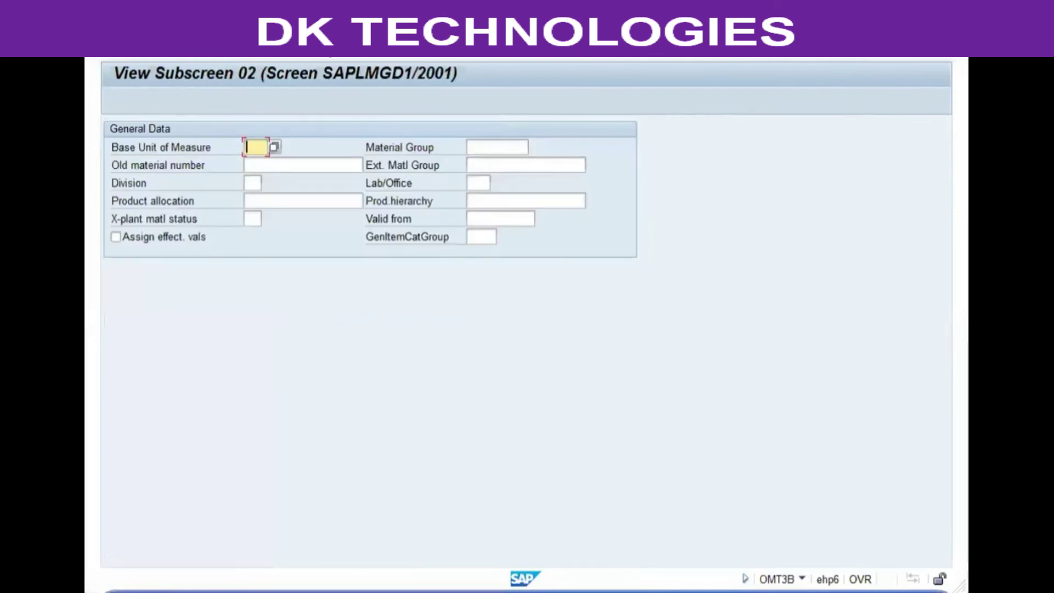
{"action": "key", "text": "F3"}
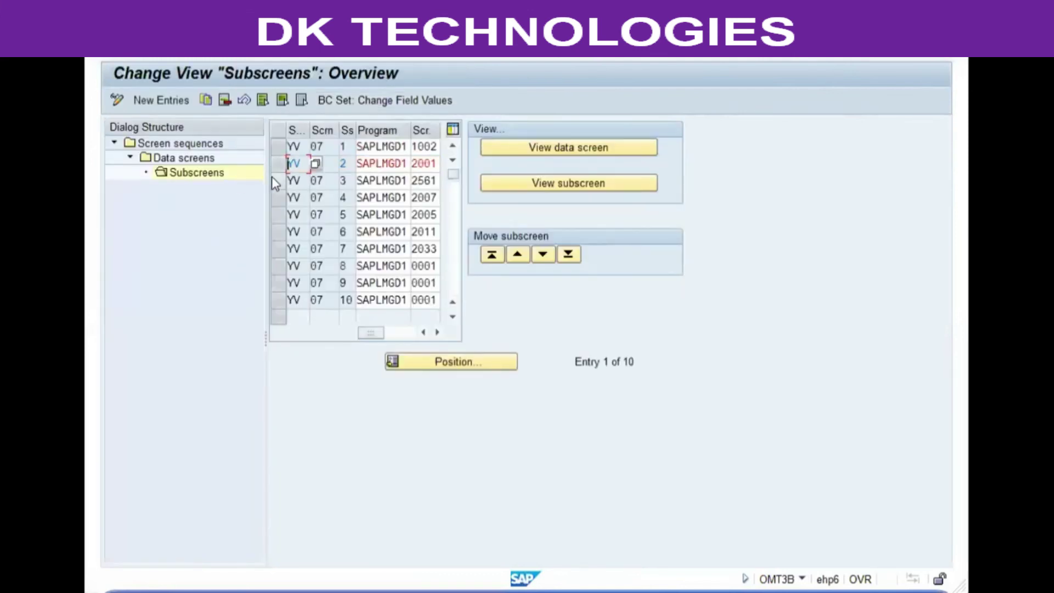
Preview subscreen 3 of data screen 07, delete this Material authorization group subscreen, and check the data screen preview.
{"action": "left_click", "coordinate": [277, 180]}
{"action": "left_click", "coordinate": [601, 184]}
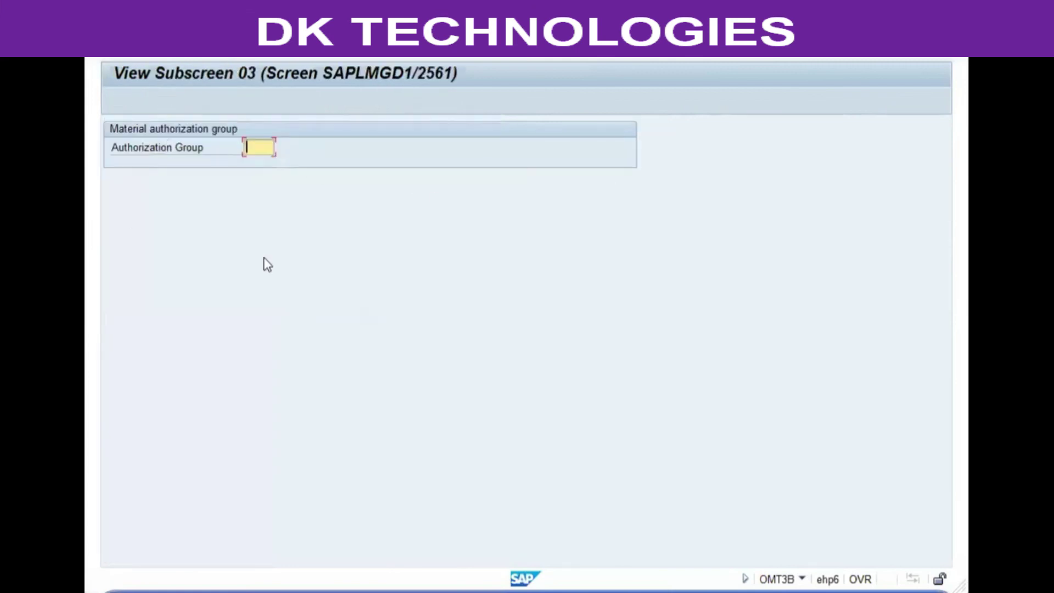
{"action": "key", "text": "F3"}
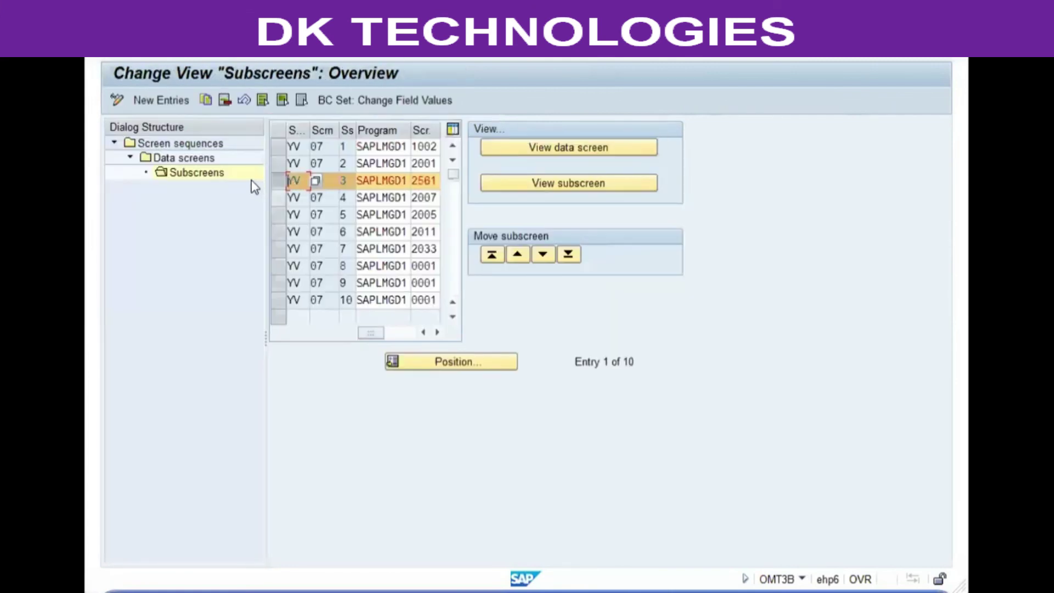
{"action": "left_click", "coordinate": [225, 100]}
{"action": "left_click", "coordinate": [503, 153]}
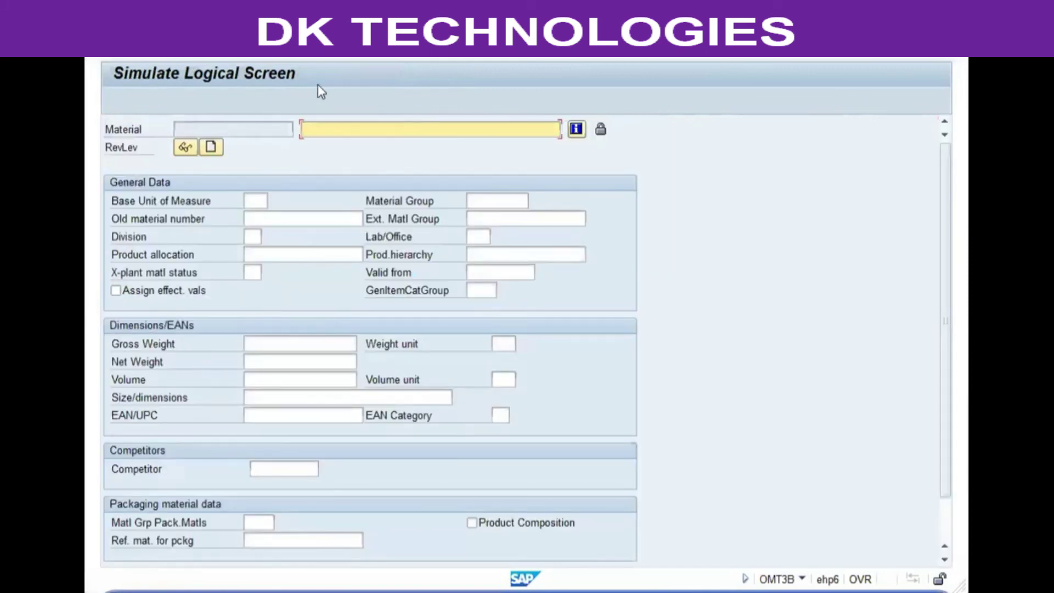
{"action": "key", "text": "F3"}
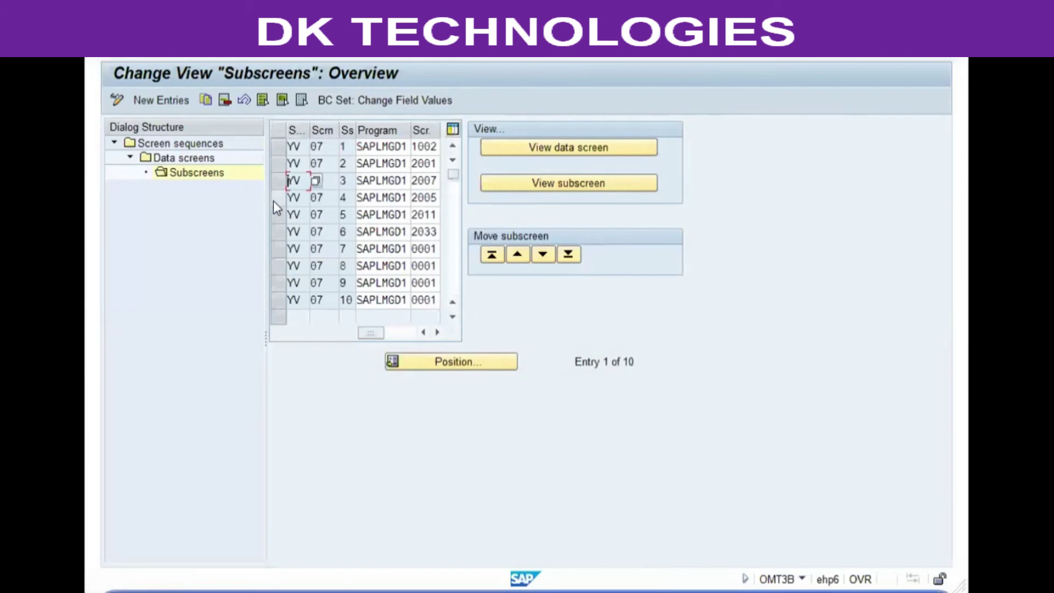
Preview subscreen 4, assigned to screen 2005, and return to the subscreen list.
{"action": "left_click", "coordinate": [279, 196]}
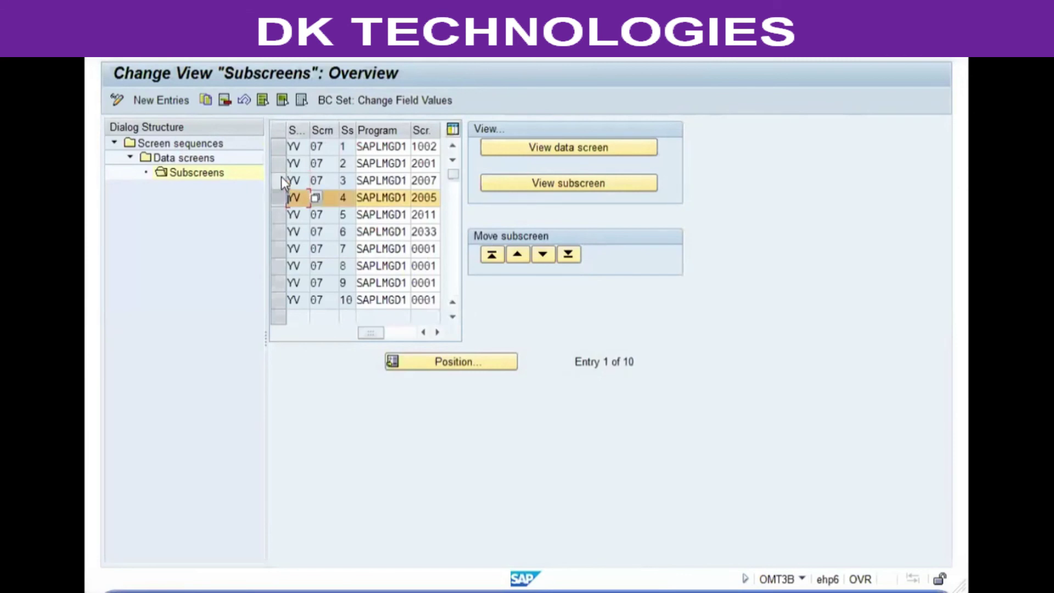
{"action": "left_click", "coordinate": [572, 184]}
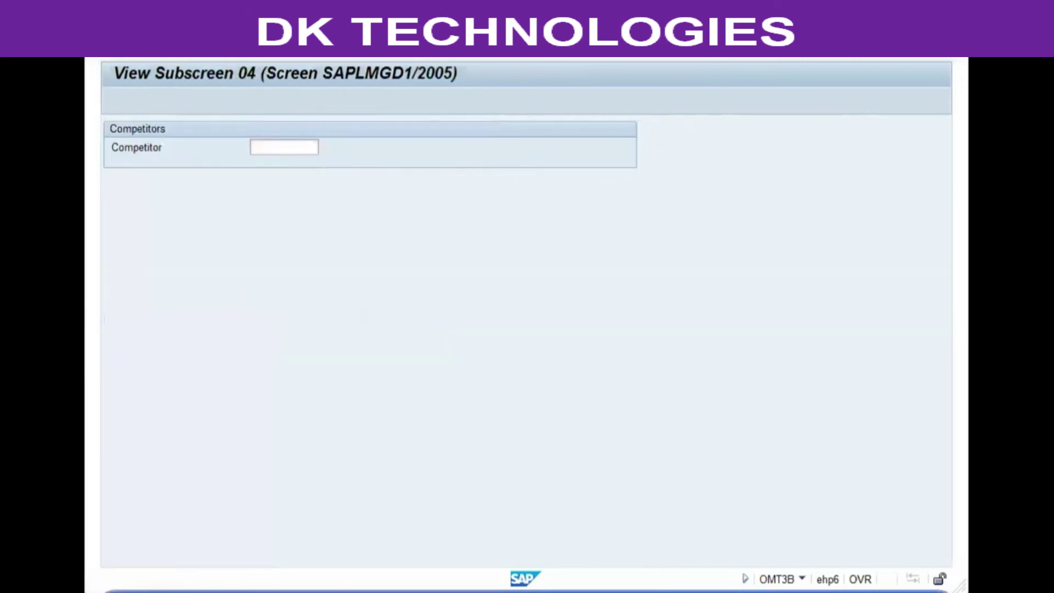
{"action": "key", "text": "F3"}
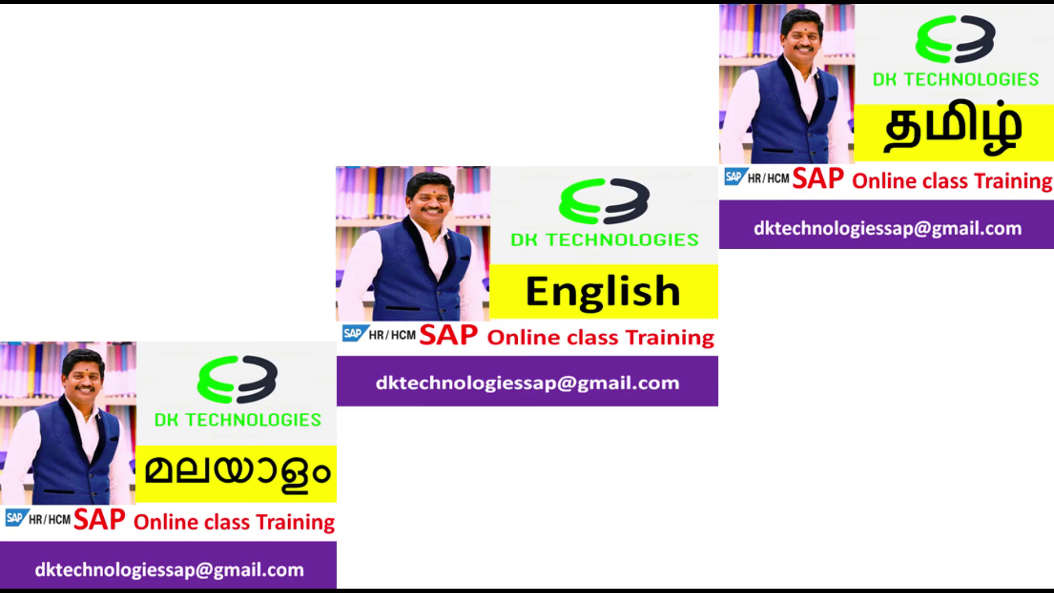